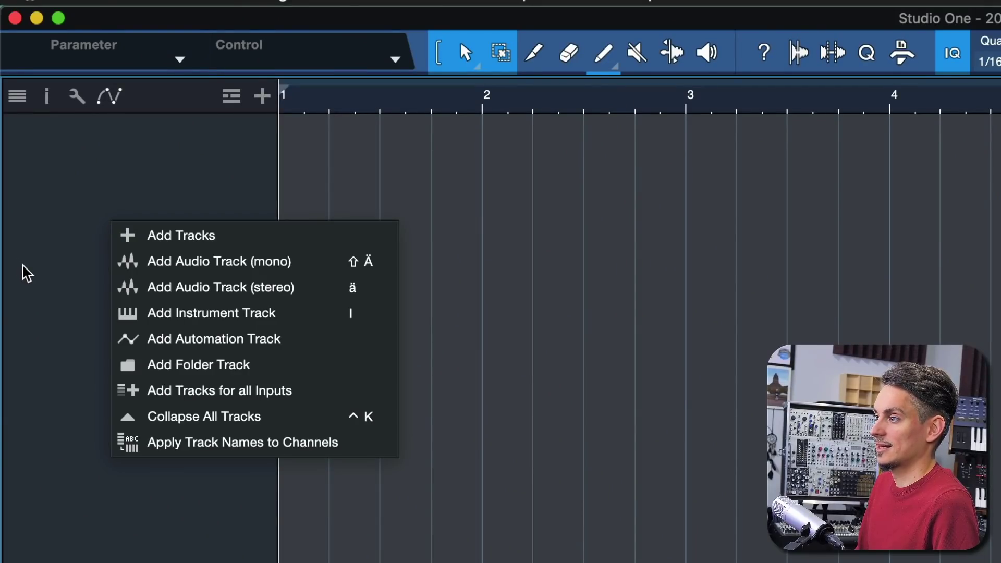
Open the Add Tracks dialog, look through the track types, and cancel without adding a track.
left_click(196, 240)
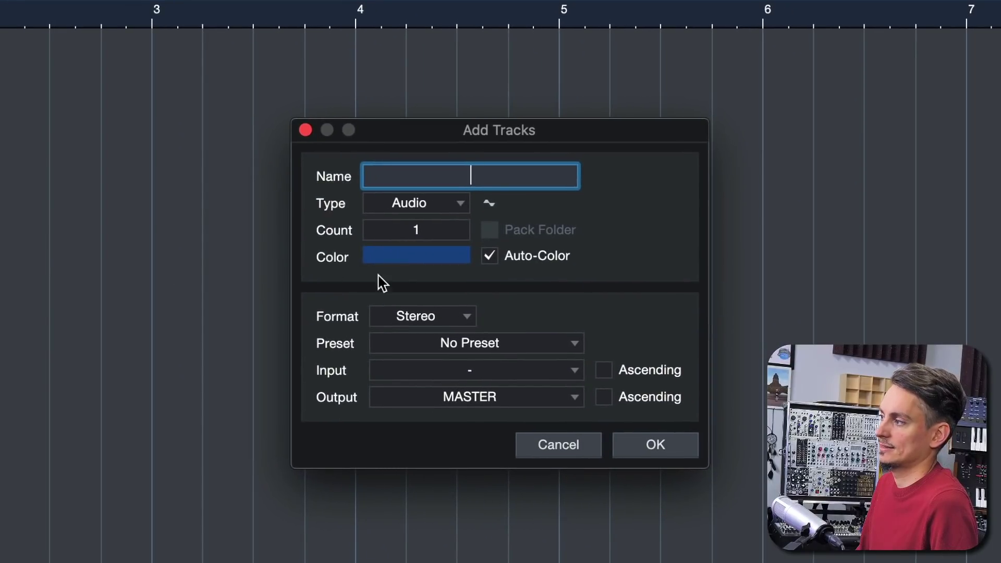
left_click(436, 203)
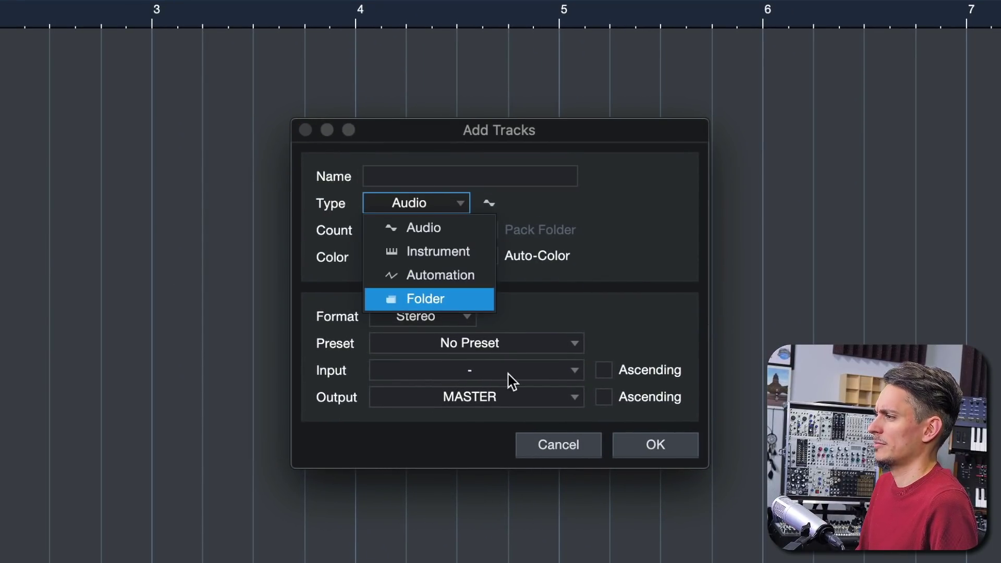
left_click(569, 453)
left_click(569, 454)
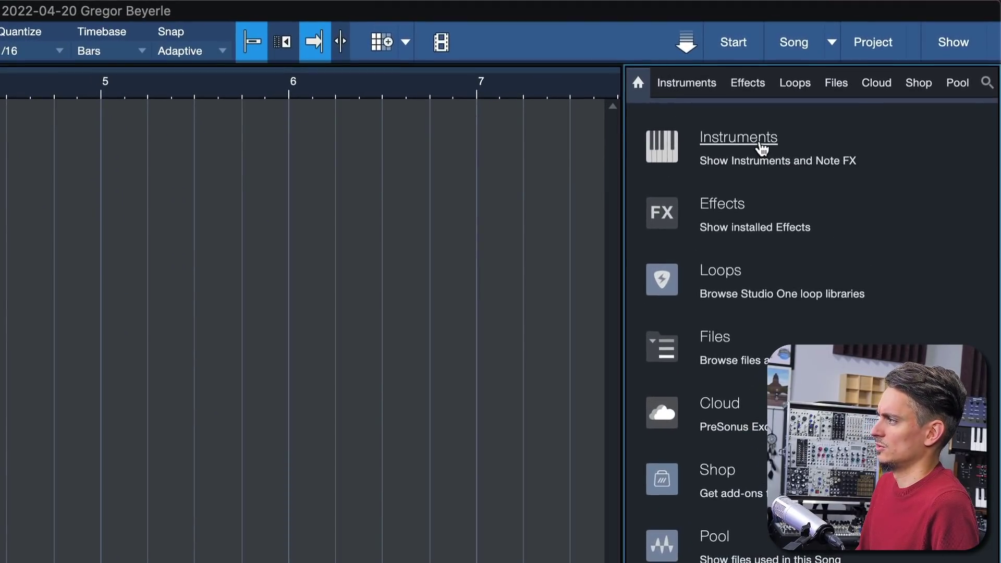
Drag Impact from Instruments into the arrangement, undo it, then add the Impact track again.
left_click(879, 91)
left_click_drag(879, 163, 615, 187)
left_click_drag(263, 334, 263, 334)
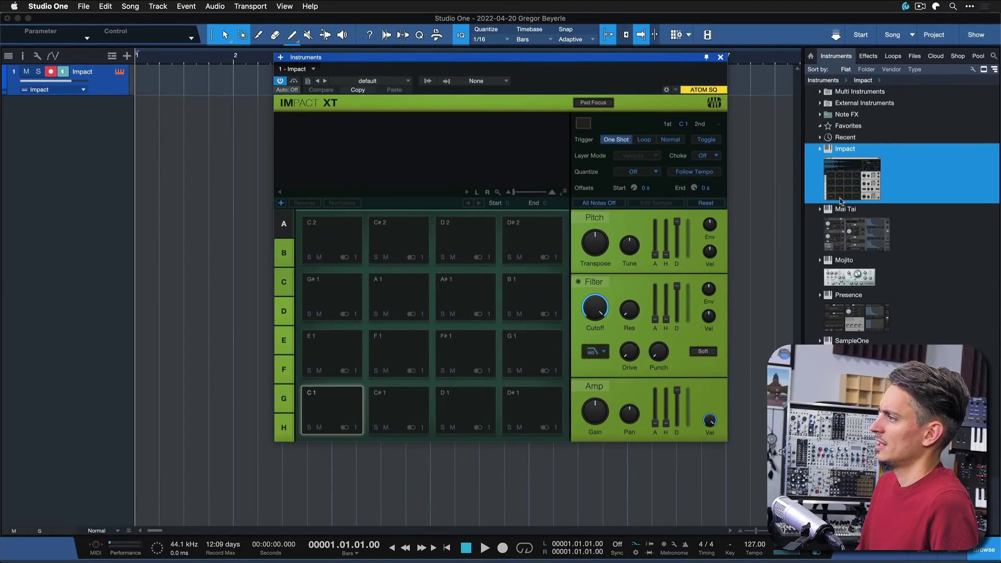
key("super+z")
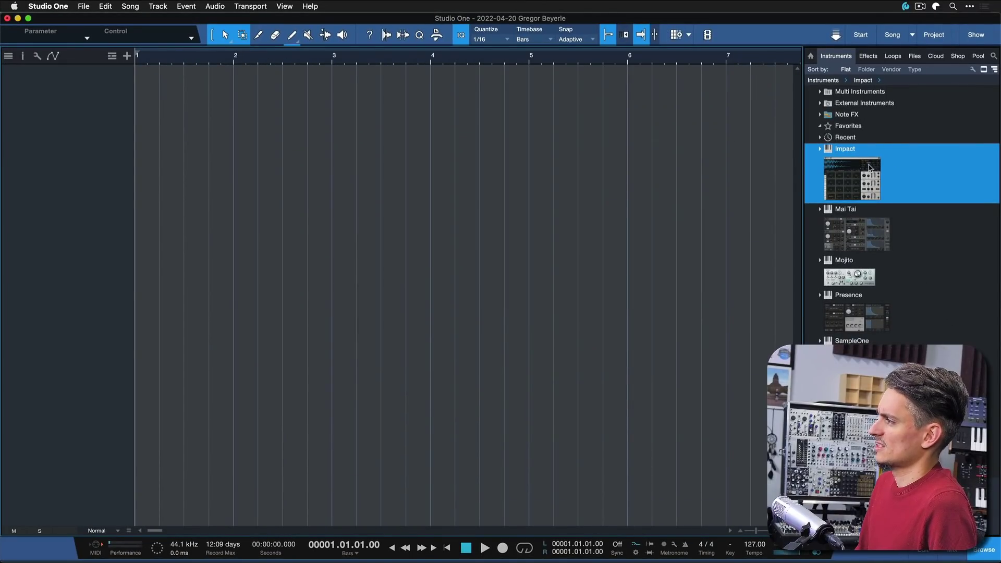
left_click_drag(870, 167, 637, 156)
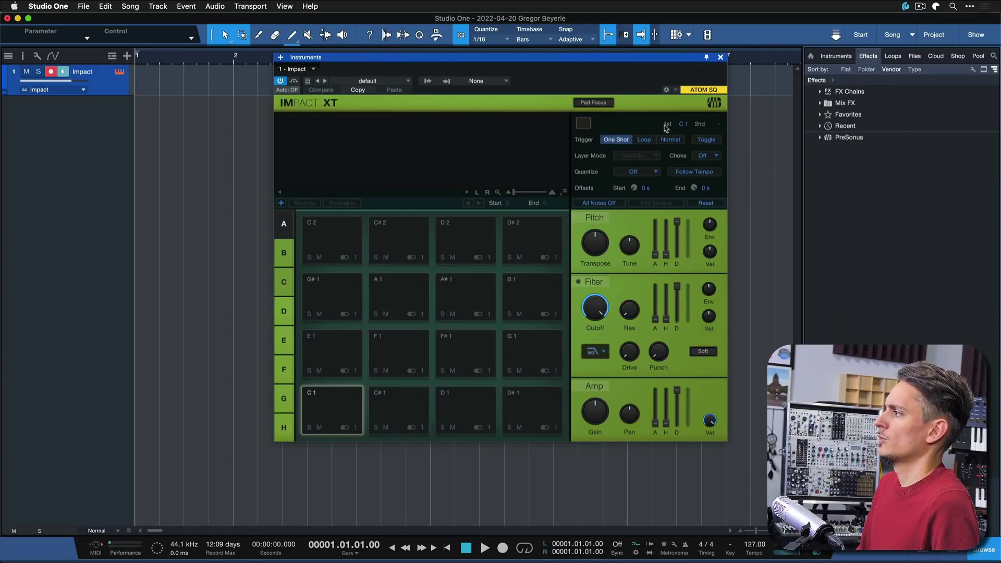
Drag Mixverb from the PreSonus effects folder onto the Impact channel as an insert.
left_click(819, 138)
scroll(897, 235, "down", 5)
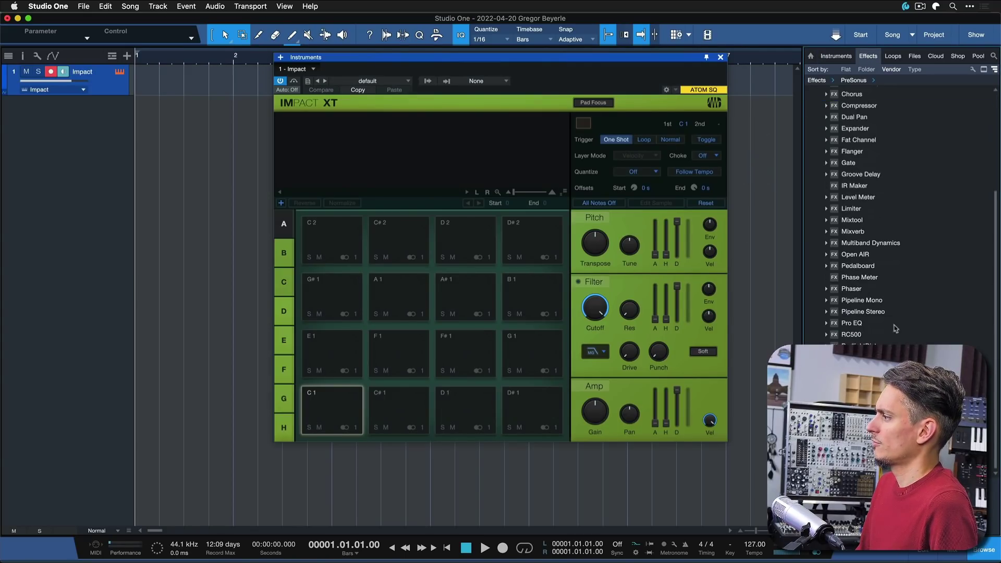
left_click(853, 231)
left_click_drag(853, 231, 166, 88)
Show the track Inspector and browse its list of insert effects.
left_click(20, 56)
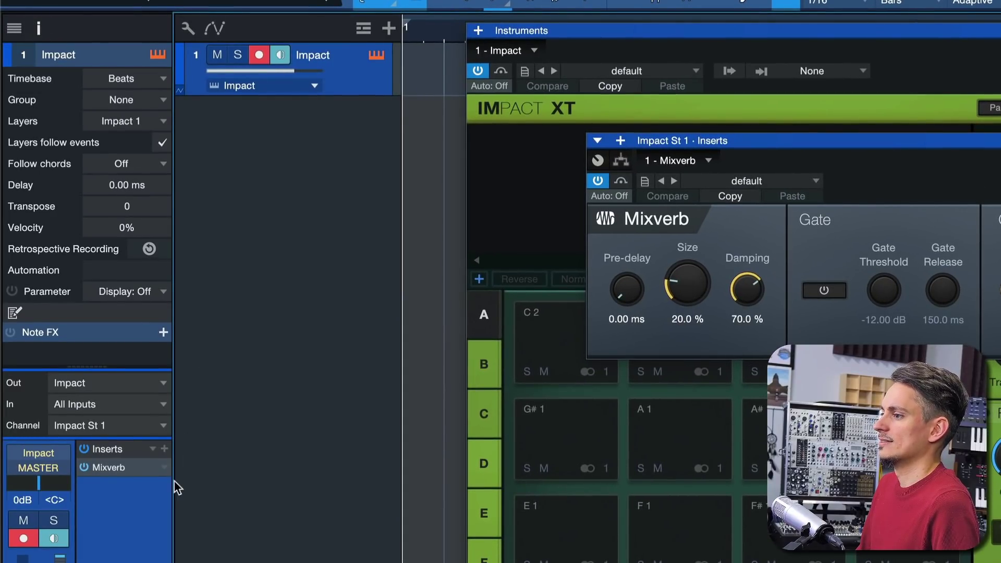
left_click(165, 449)
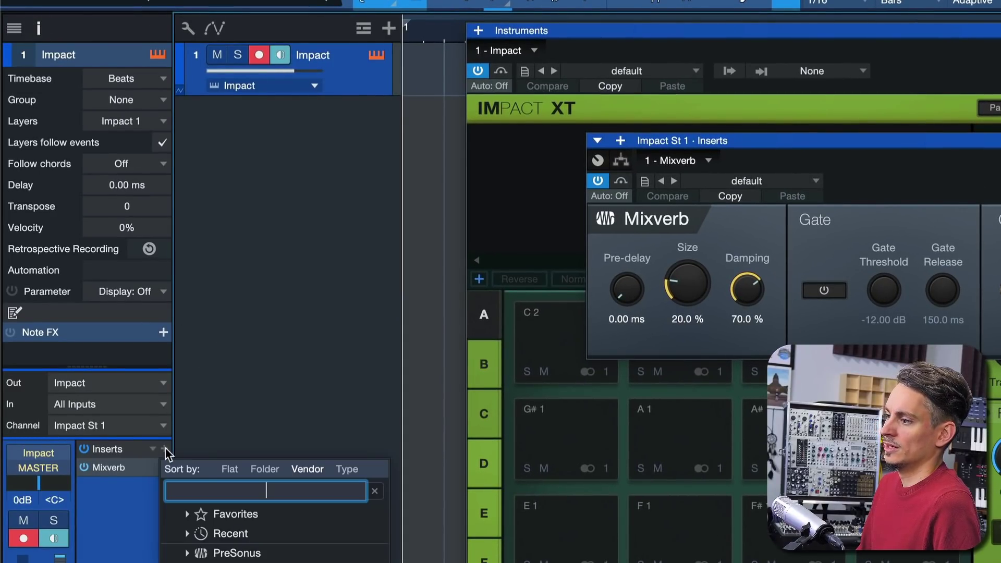
key("Escape")
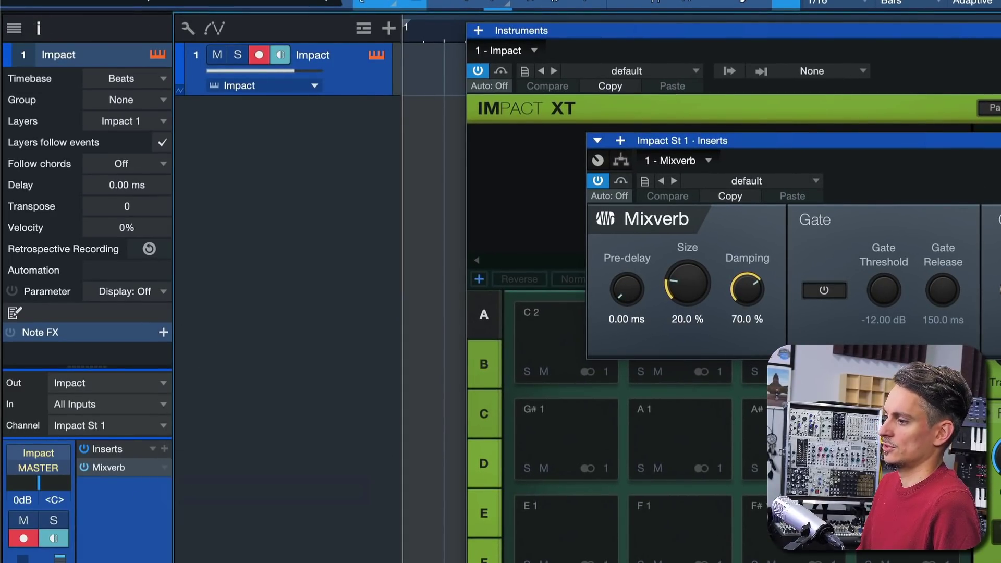
left_click(165, 449)
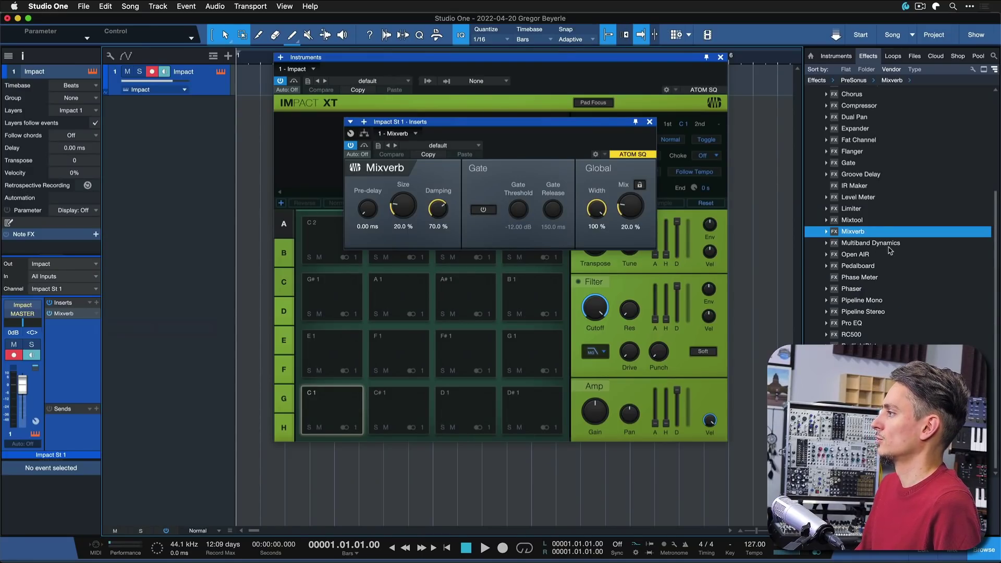
Add Analog Delay to the favourite effects and view the Favorites folder.
scroll(902, 184, "up", 5)
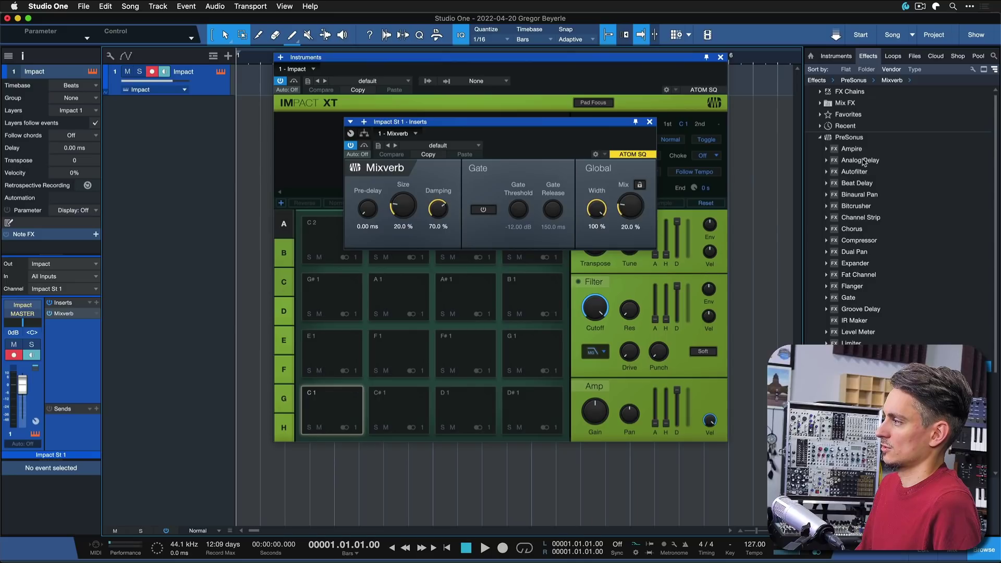
right_click(863, 162)
left_click(886, 179)
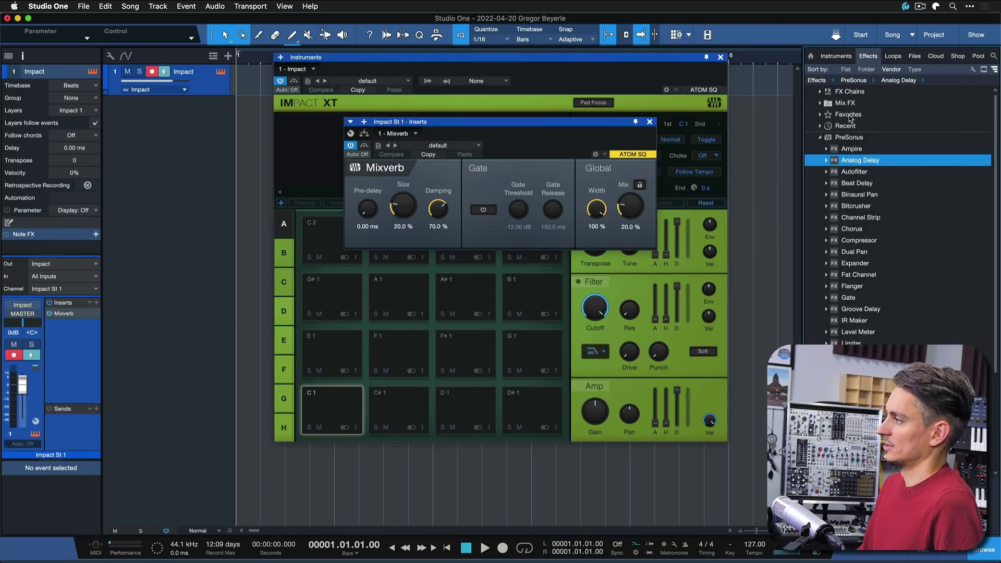
left_click(848, 115)
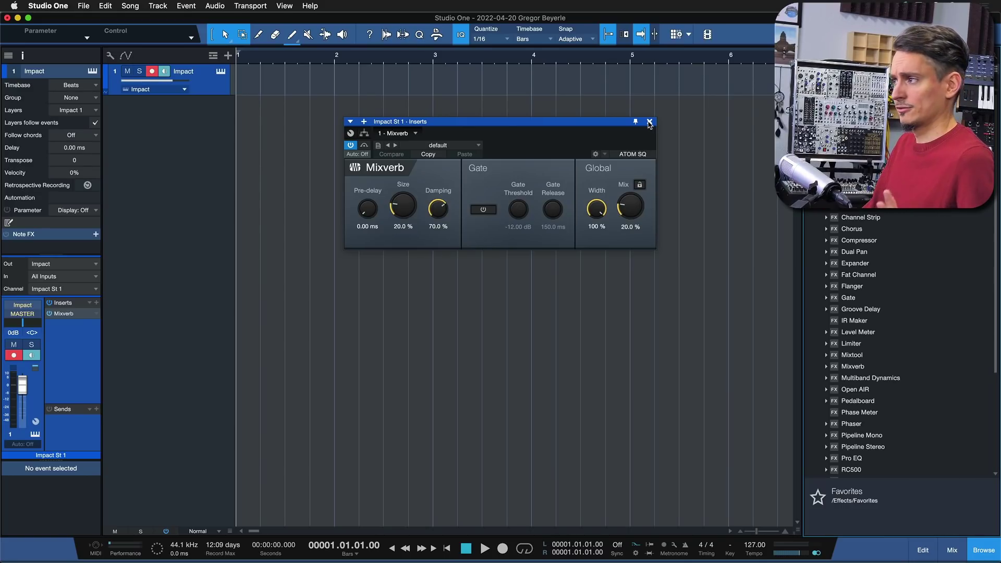
Open the mixer with F3 and view its channel-adding options without adding one.
key("F3")
right_click(535, 372)
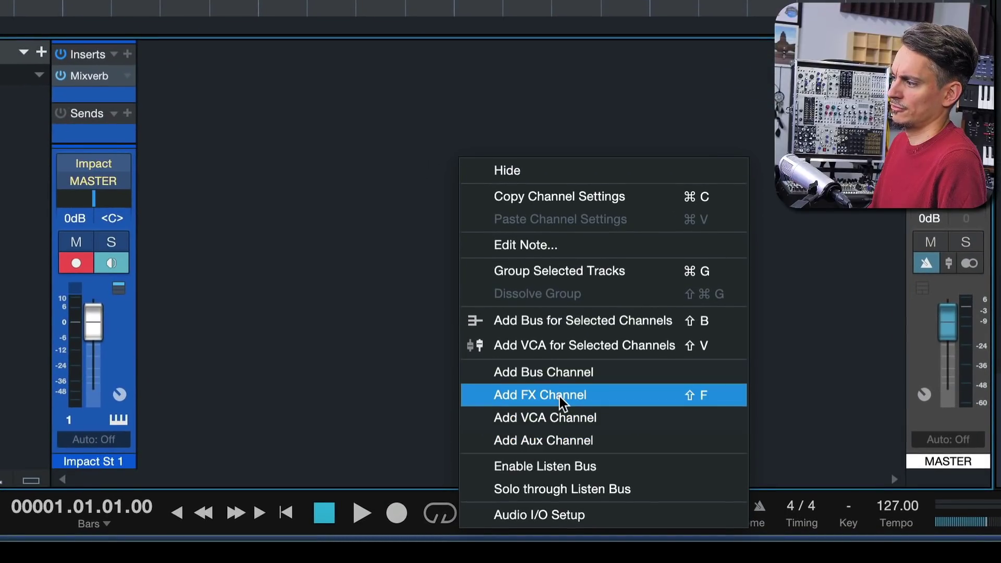
left_click(313, 268)
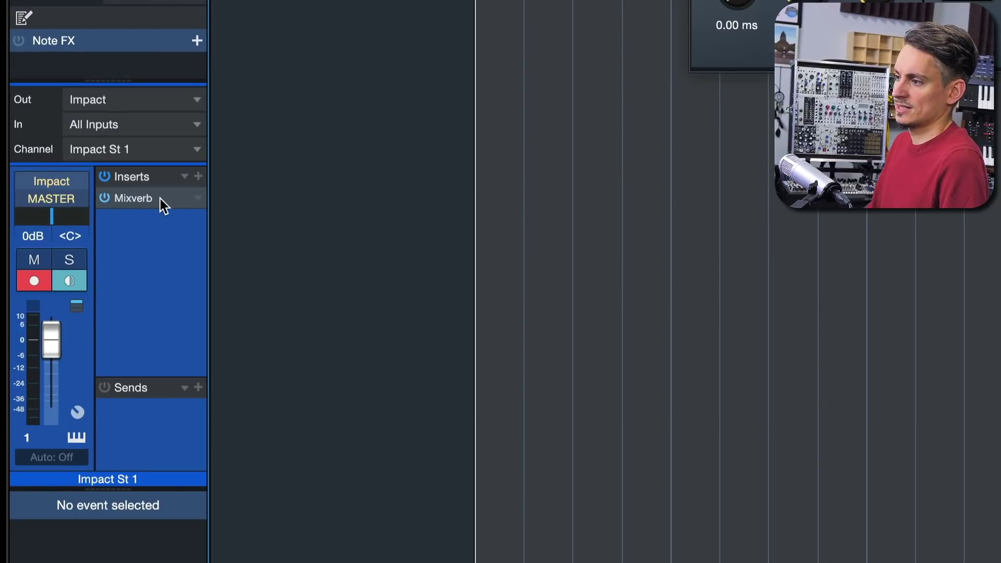
Send the Impact channel to a new Mixverb FX channel and try copying/moving the Mixverb insert.
left_click_drag(161, 203, 157, 415)
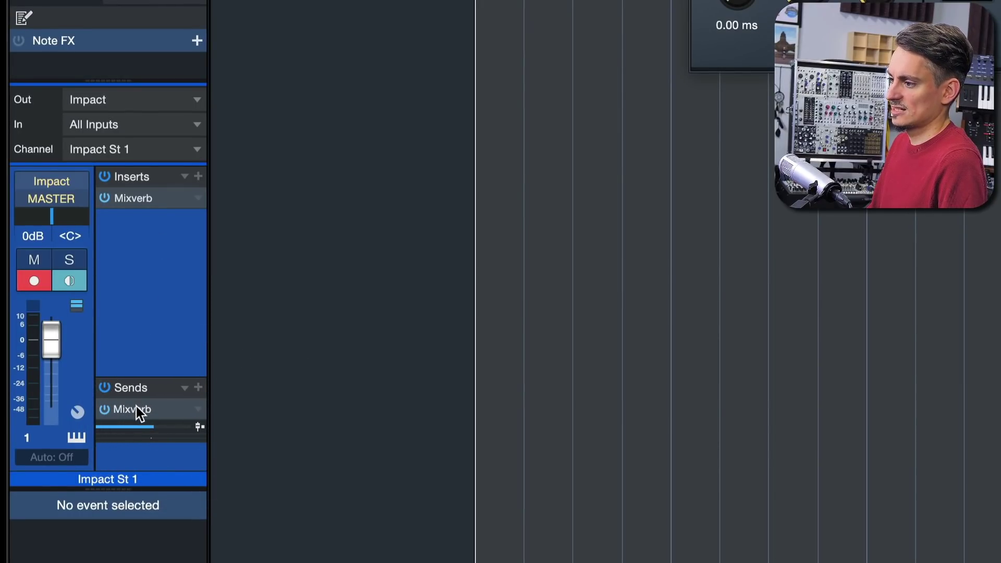
key("F3")
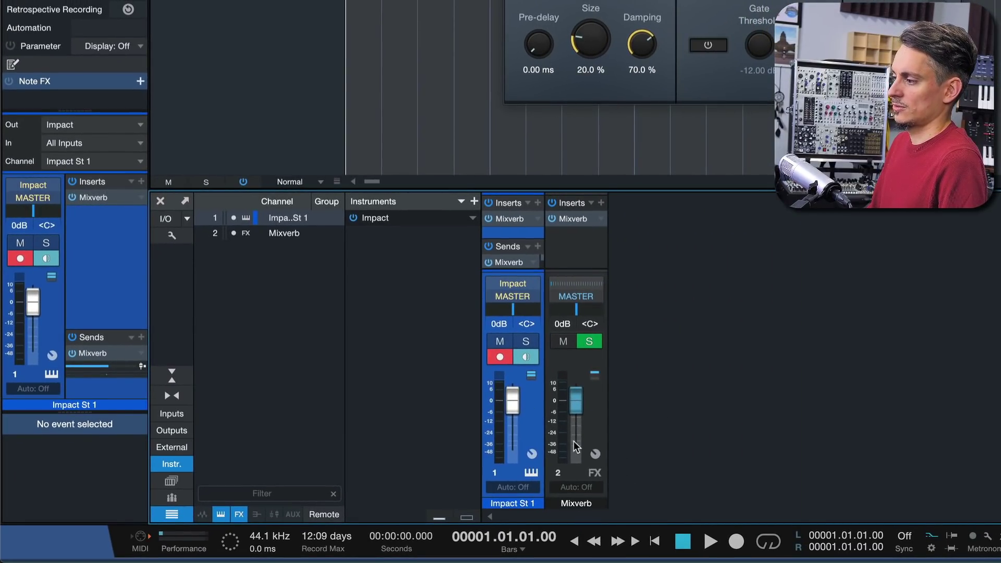
left_click(592, 398)
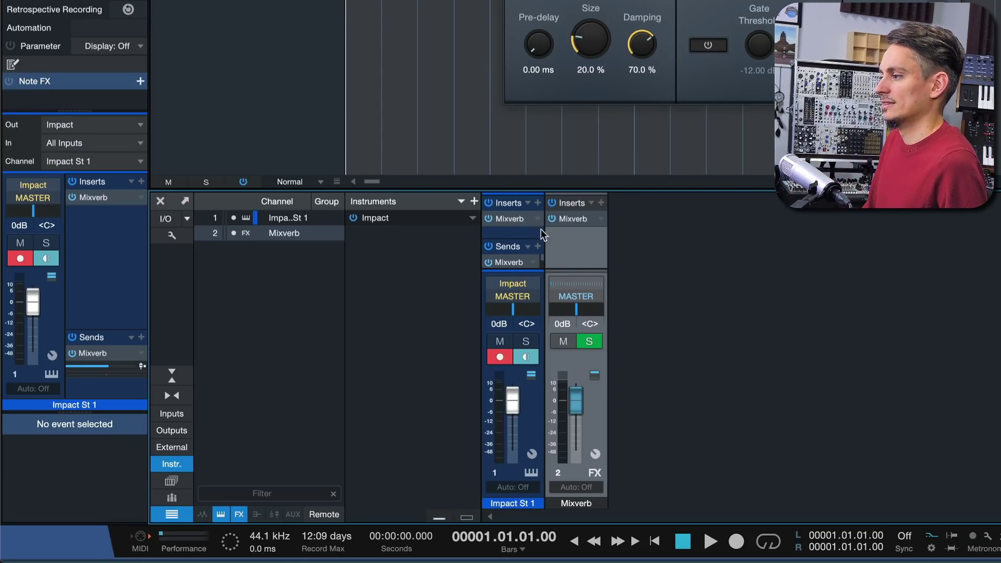
left_click_drag(546, 233, 720, 167)
key("alt")
key("super")
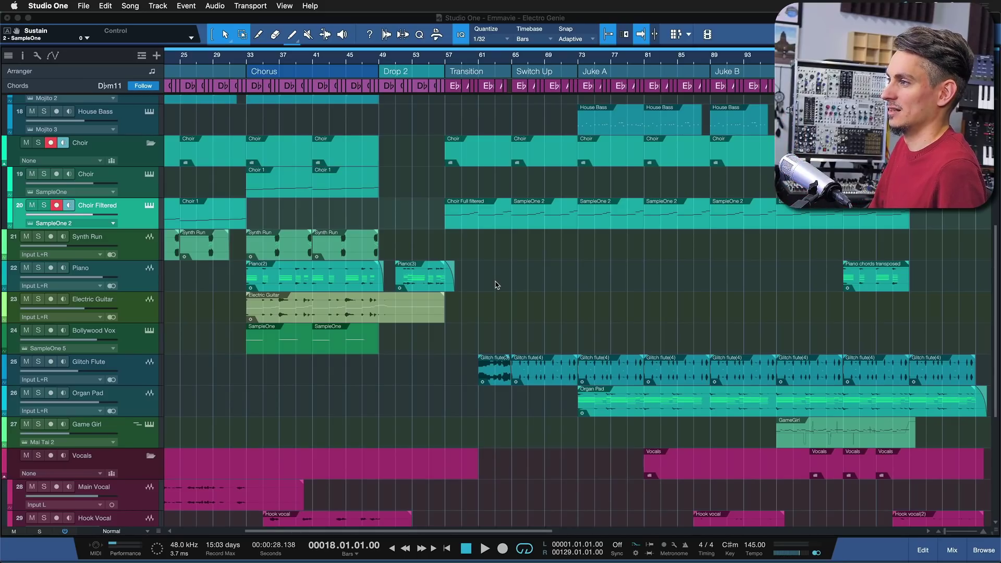
Select a range from bar 70 across the lower tracks and zoom to fit it.
left_click(496, 285)
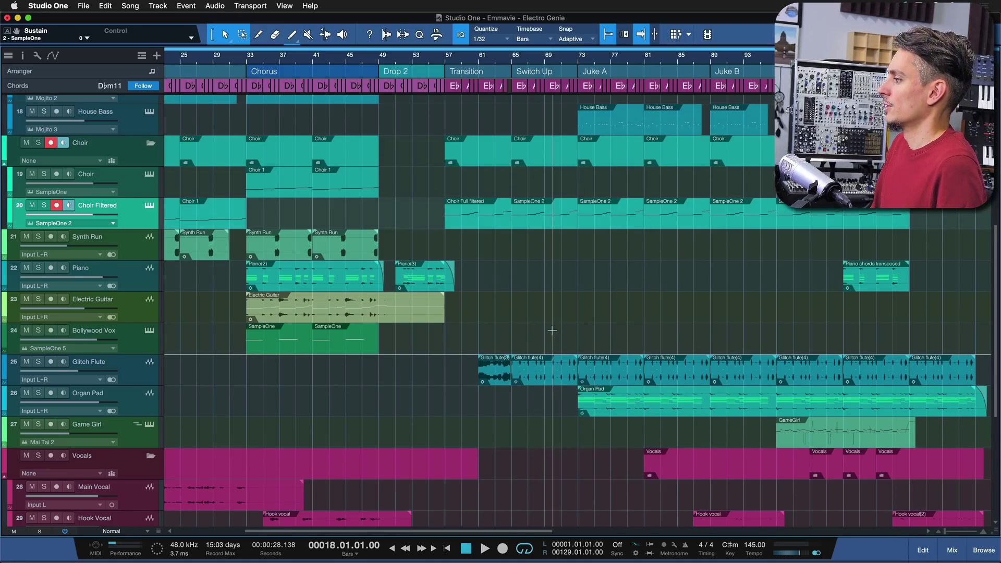
left_click_drag(553, 324, 991, 533)
key("z")
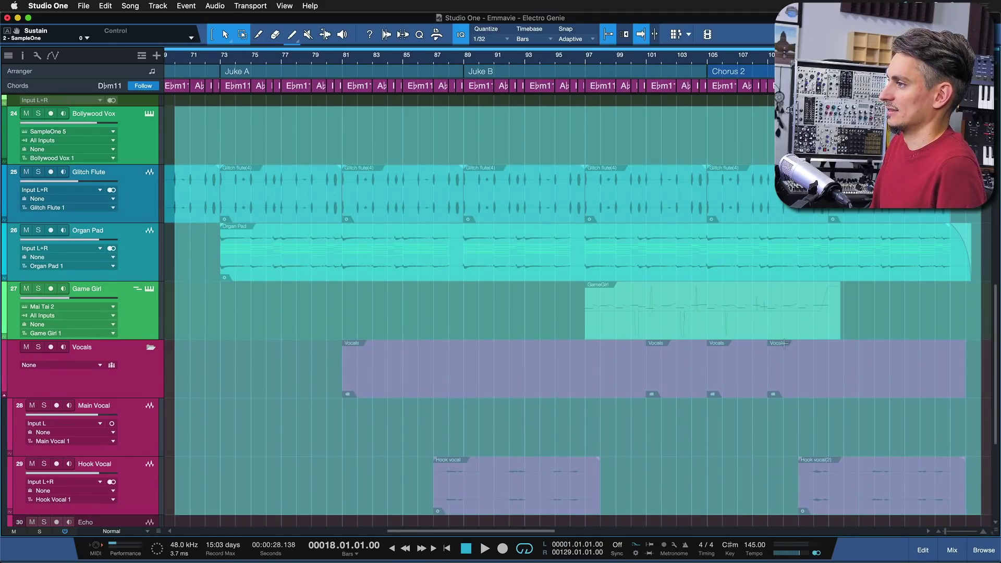
Browse the Edit menu's Nudge commands and close the menu without choosing one.
left_click(106, 5)
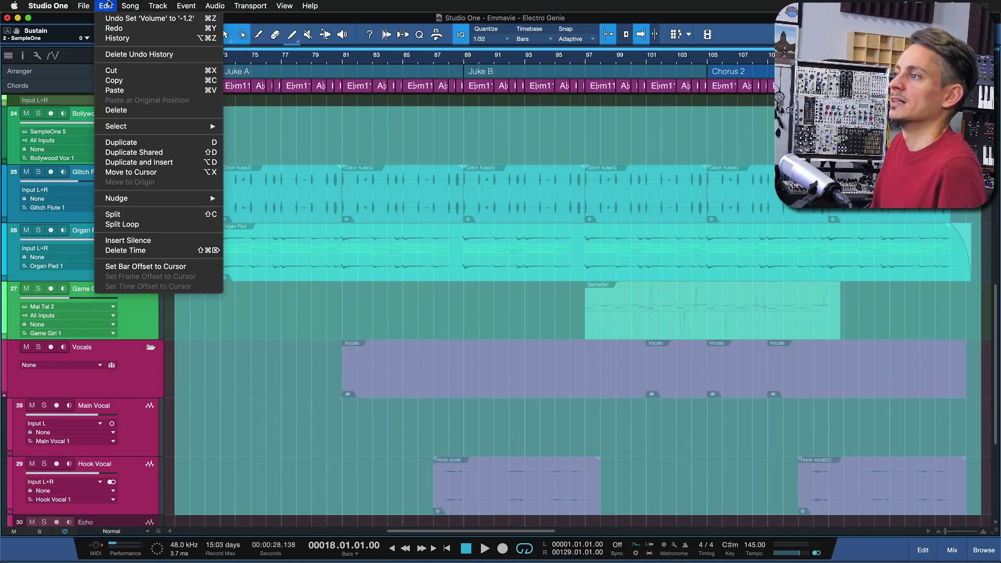
mouse_move(138, 201)
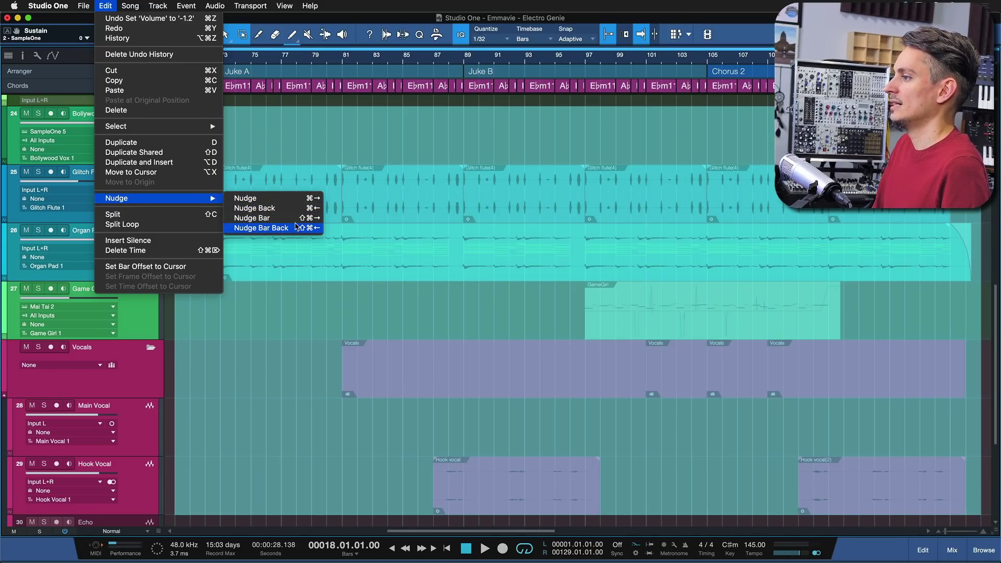
left_click(342, 138)
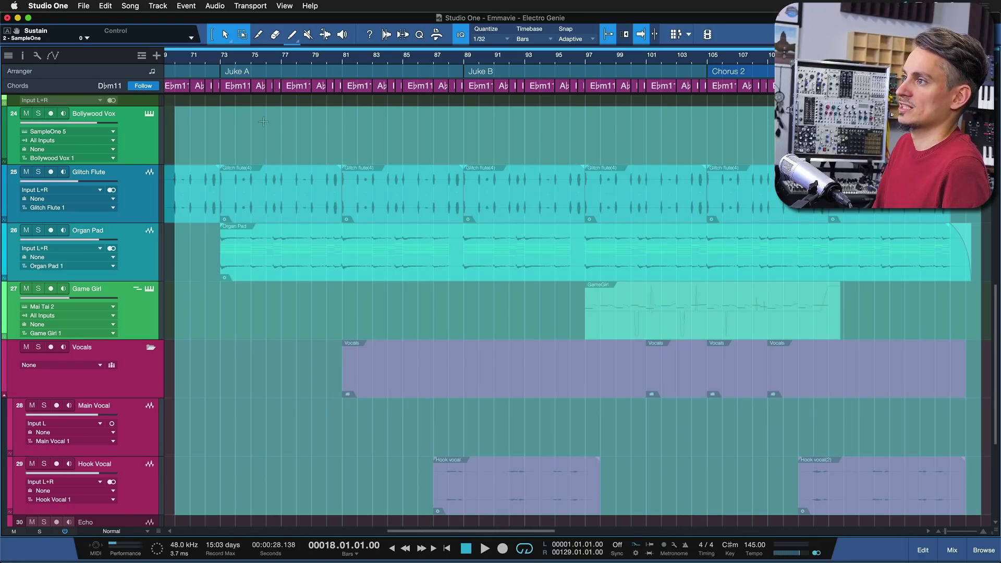
In Preferences, assign ß as the shortcut for Application > Keyboard Shortcuts and apply it.
left_click(57, 4)
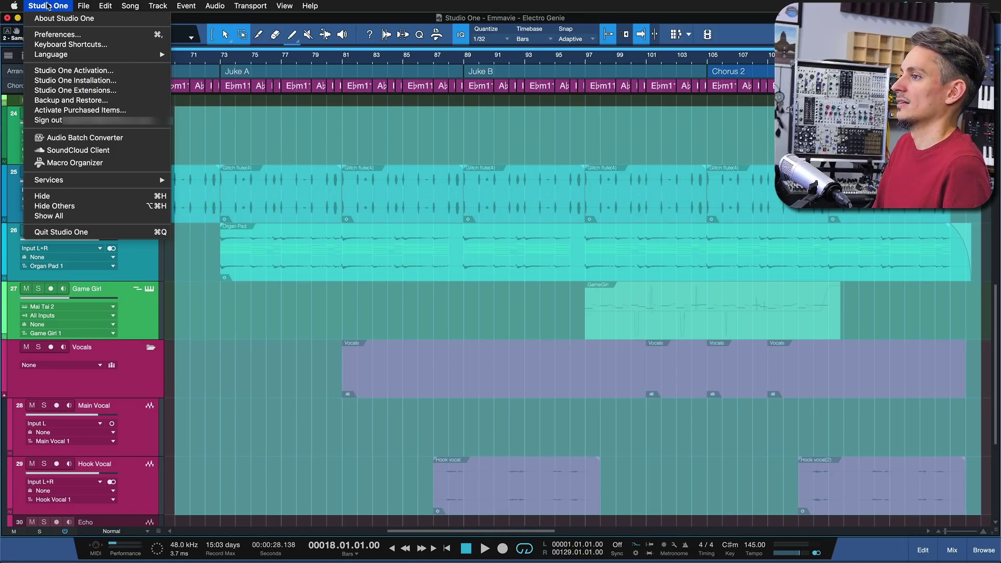
left_click(55, 45)
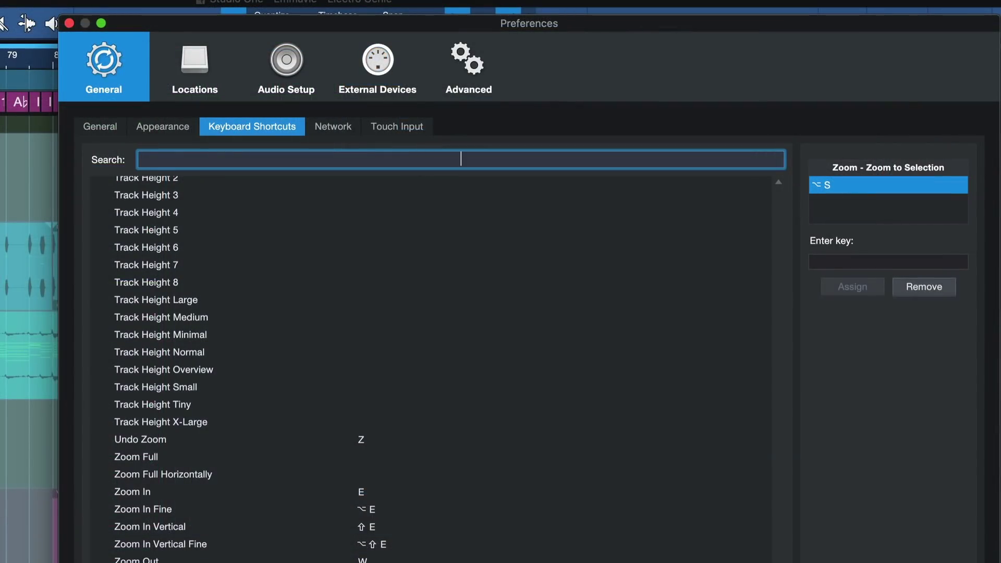
type("keyboard")
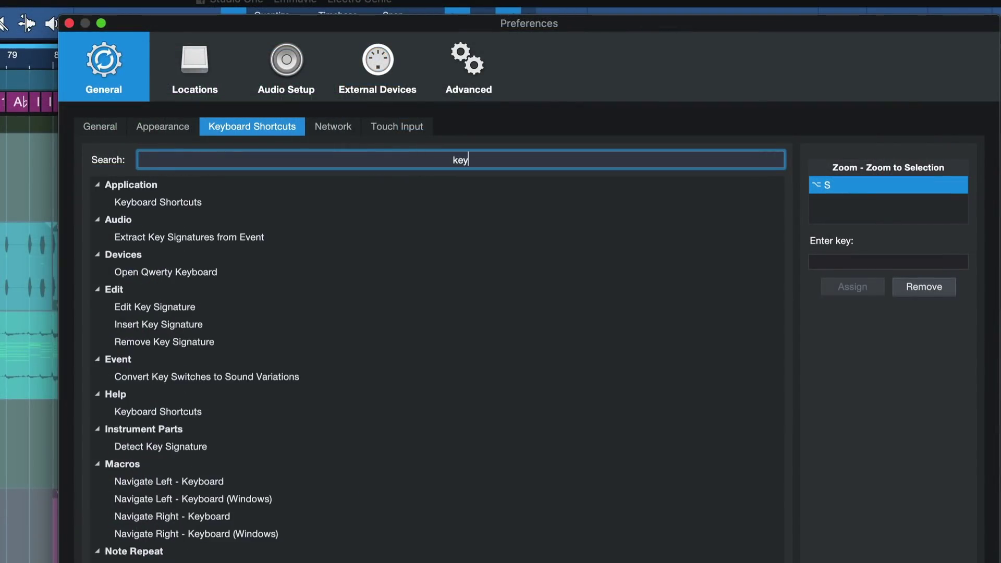
left_click(176, 204)
left_click(844, 266)
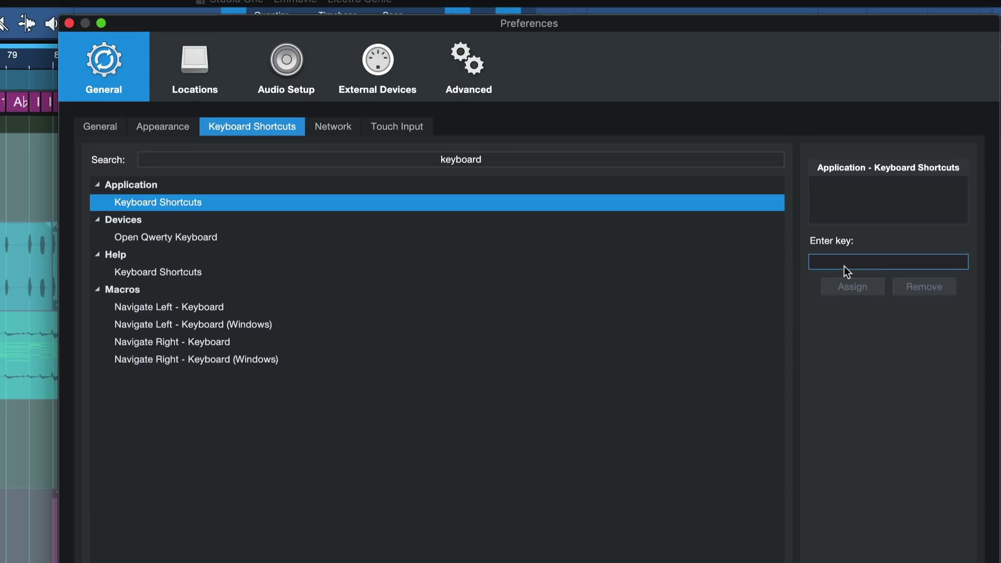
key("minus")
key("ssharp")
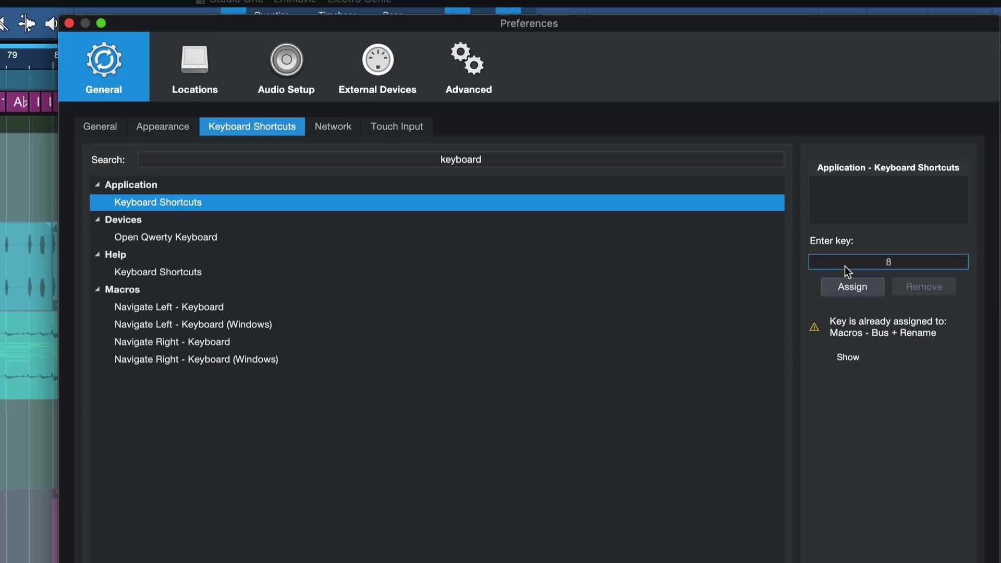
left_click(854, 286)
left_click(799, 452)
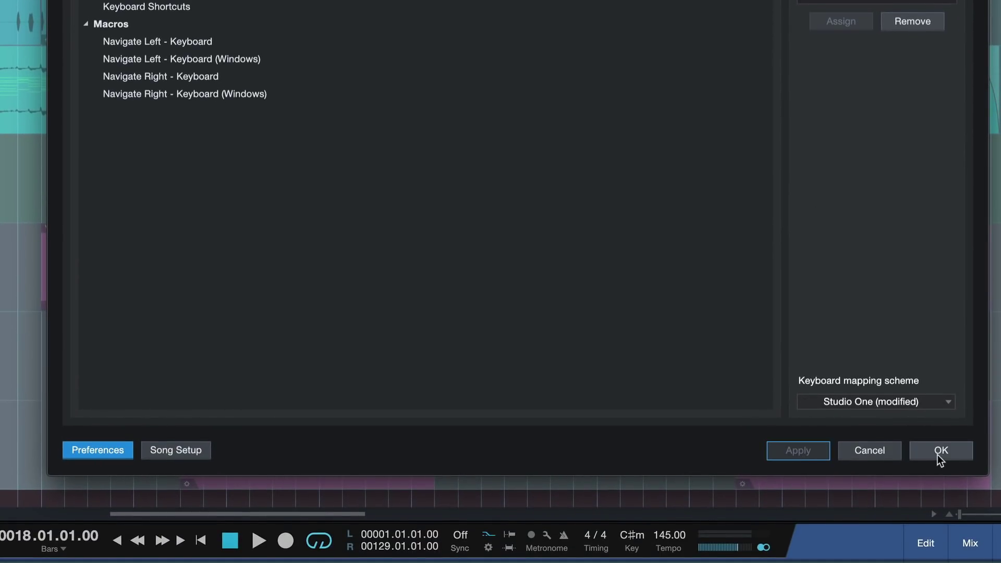
left_click(939, 451)
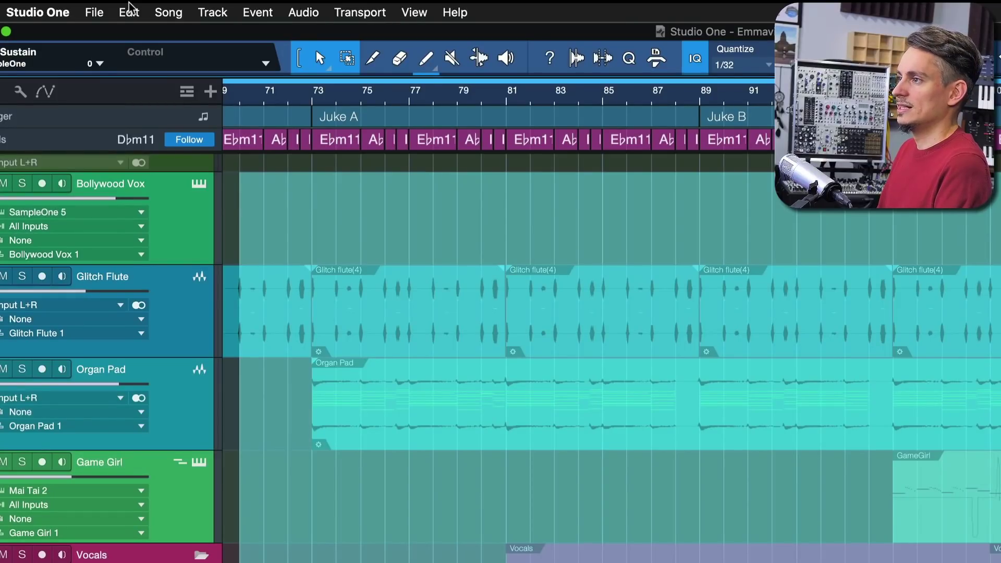
left_click(129, 11)
left_click(134, 62)
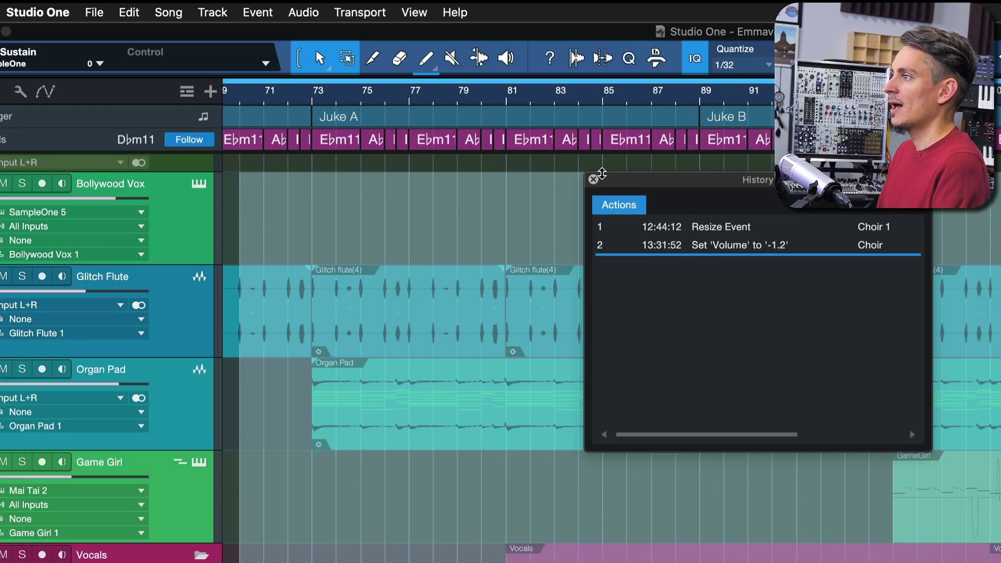
left_click(593, 179)
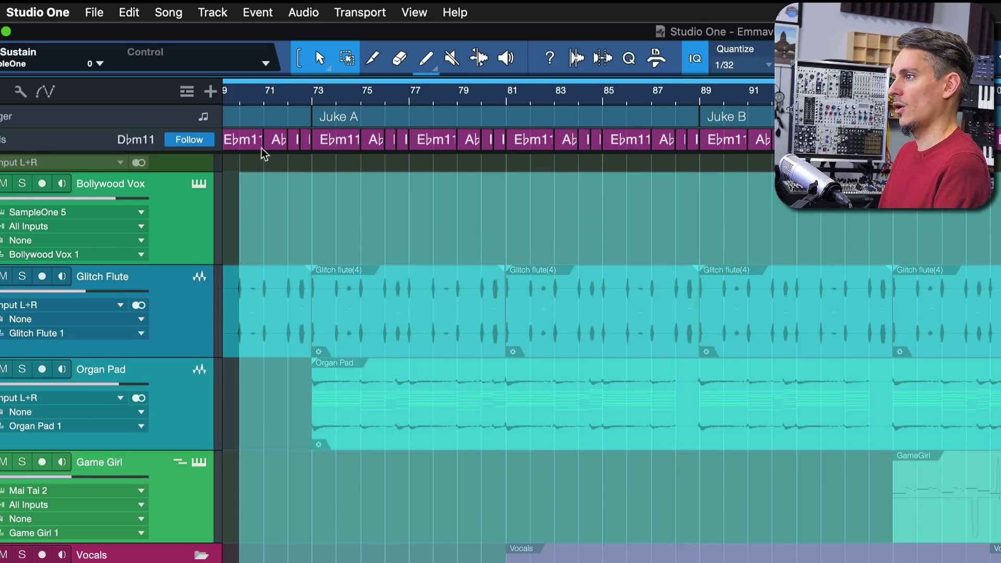
left_click(126, 12)
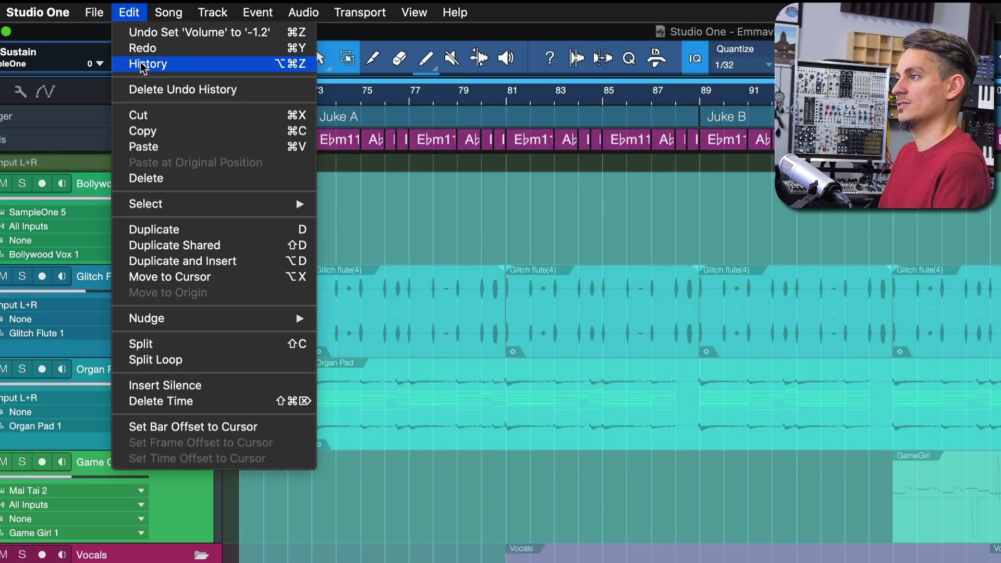
left_click(612, 202)
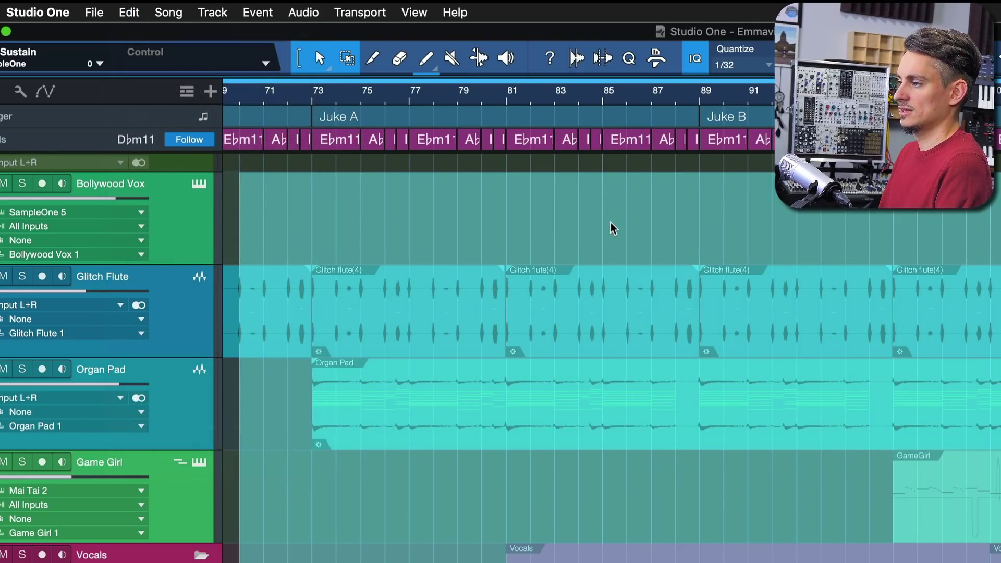
key("ctrl+alt+z")
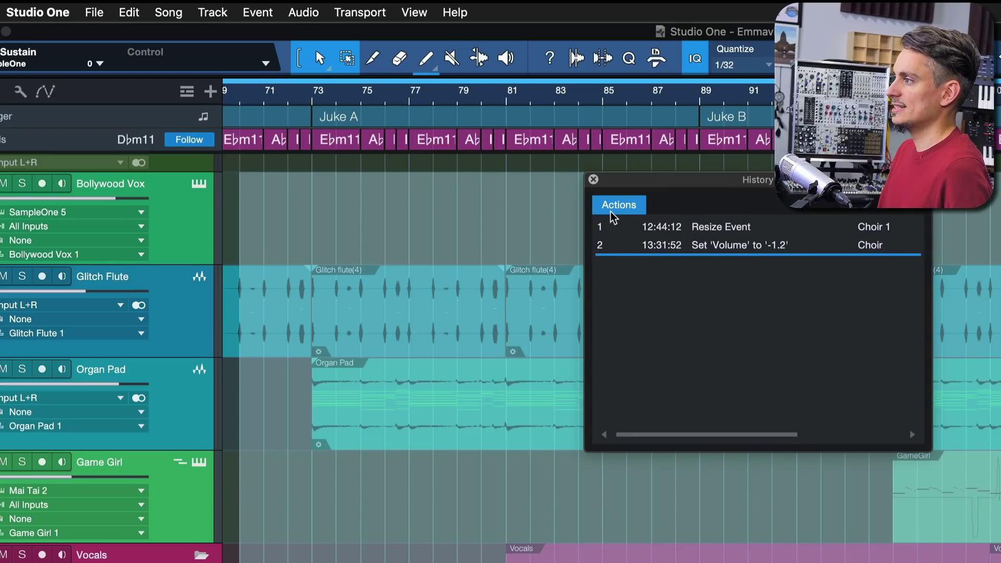
left_click(672, 227)
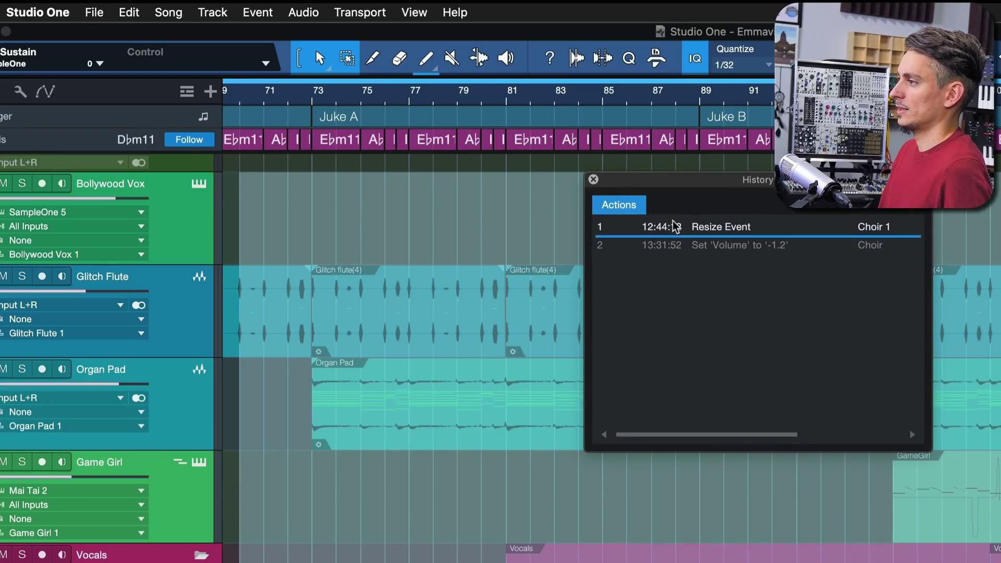
left_click(683, 246)
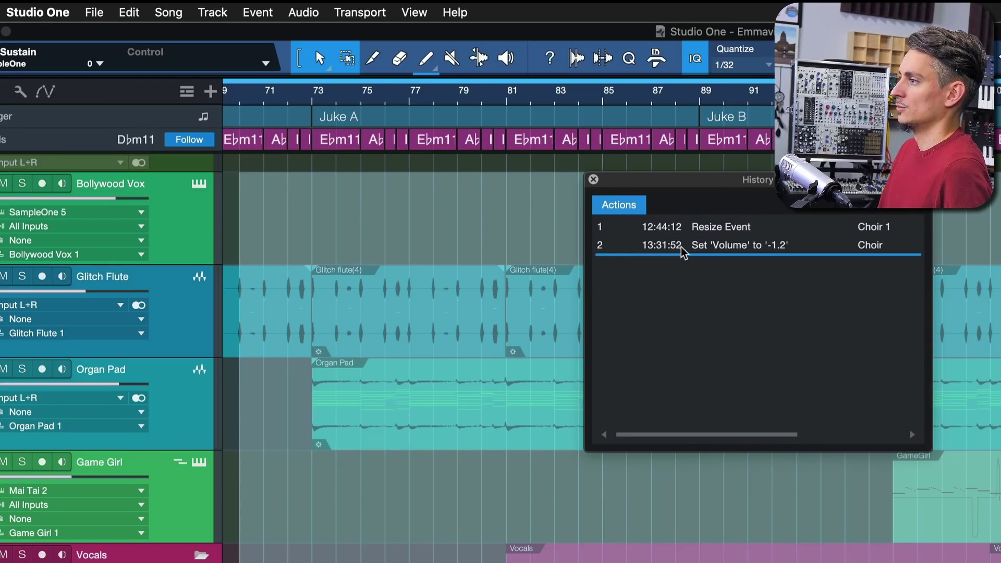
left_click(593, 180)
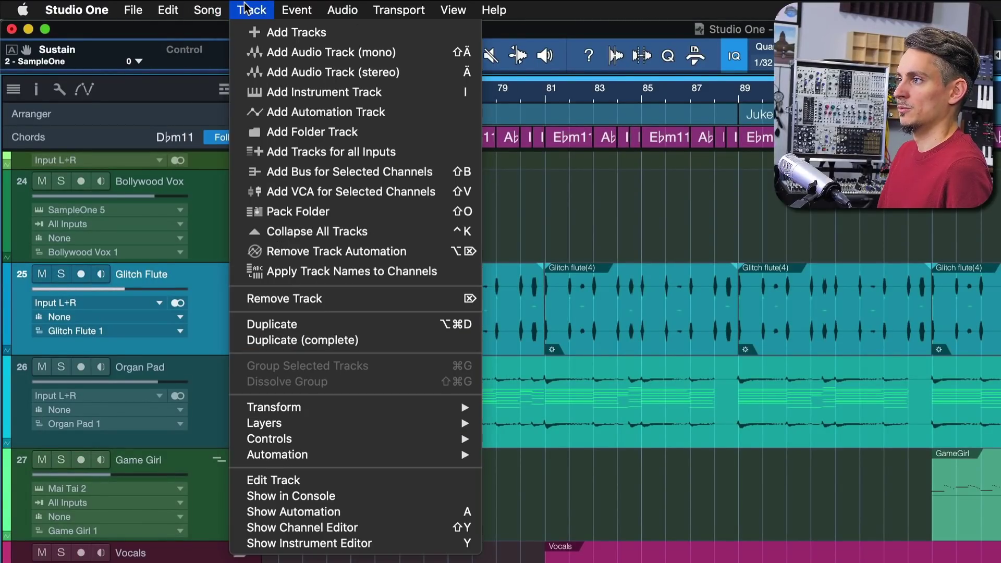
mouse_move(288, 8)
left_click(339, 10)
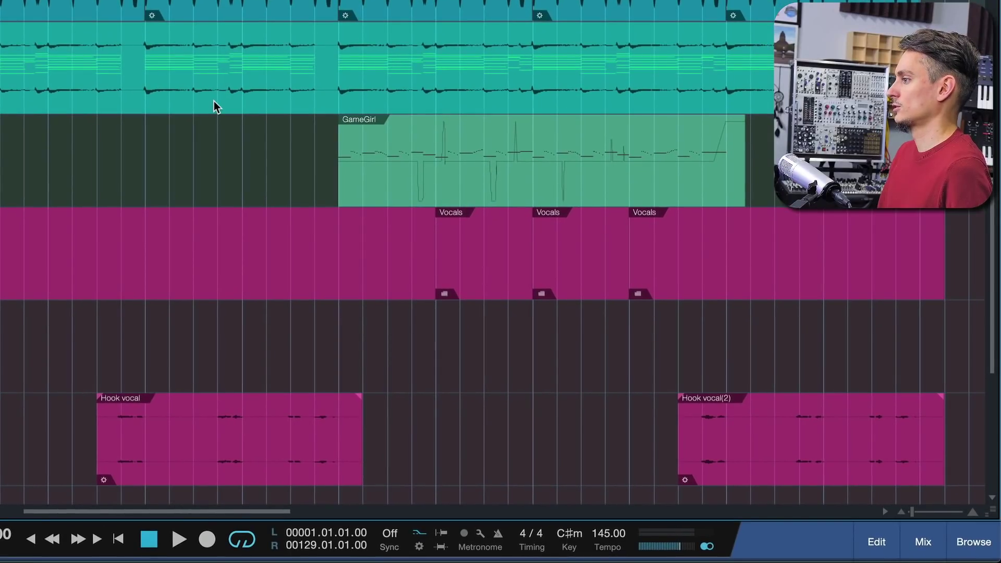
right_click(808, 438)
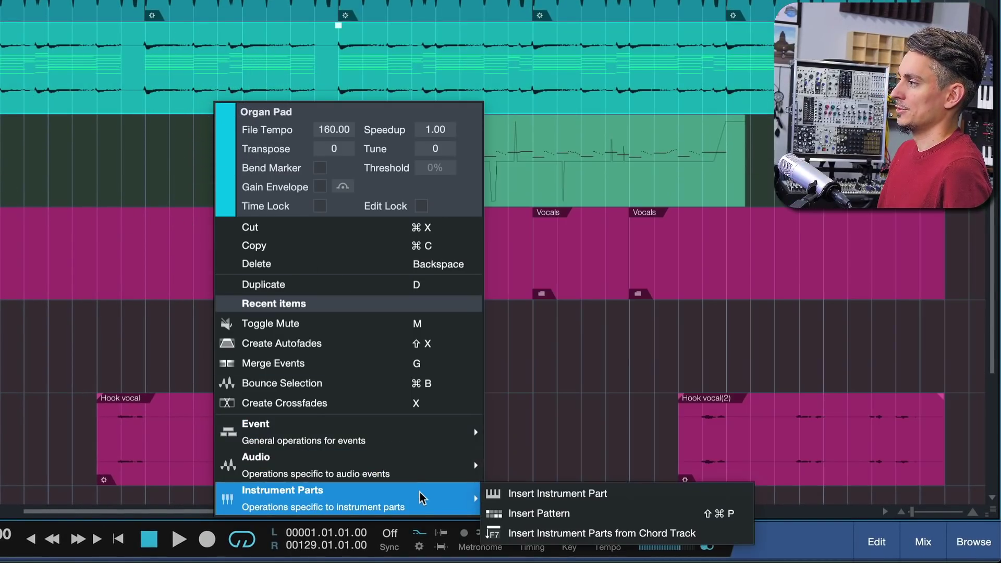
mouse_move(425, 463)
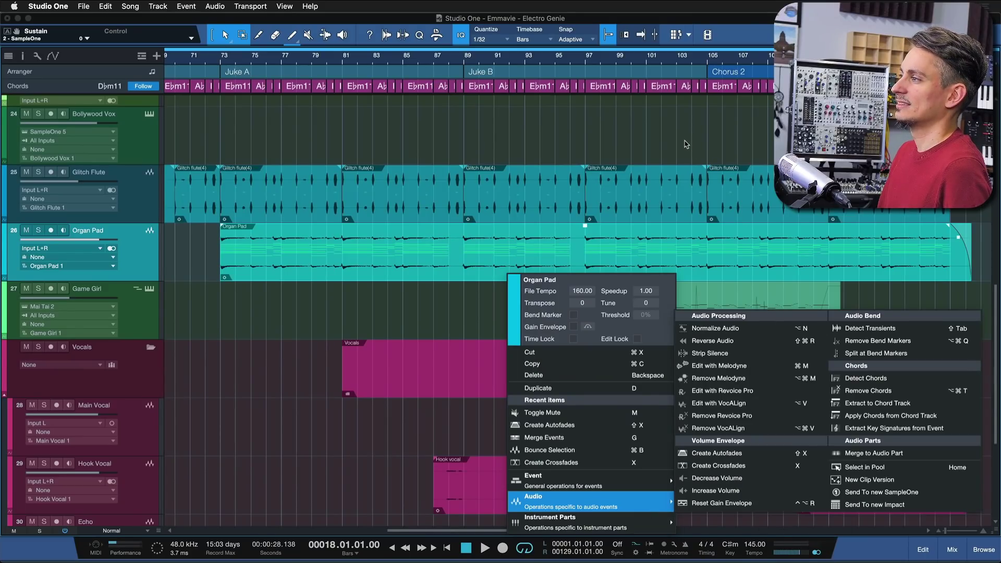
left_click(686, 144)
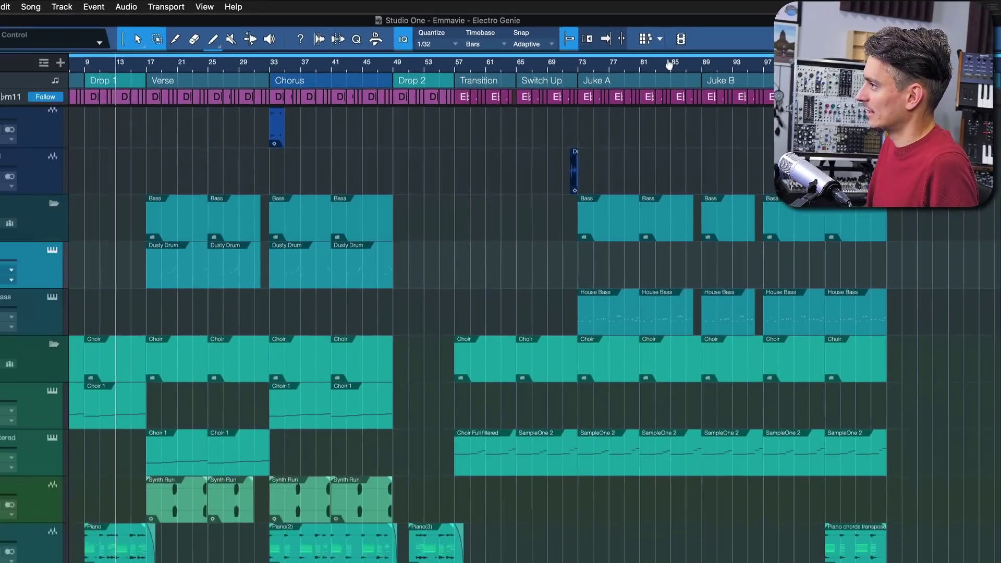
Zoom in around bar 84, then zoom back out to the whole song layout.
key("w")
left_click_drag(691, 51, 700, 130)
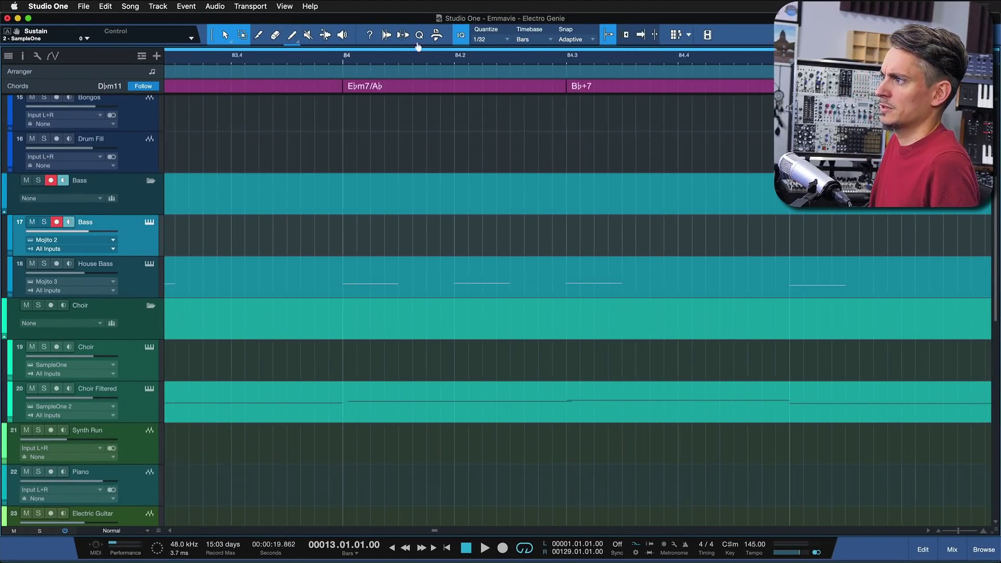
left_click_drag(421, 64, 395, 5)
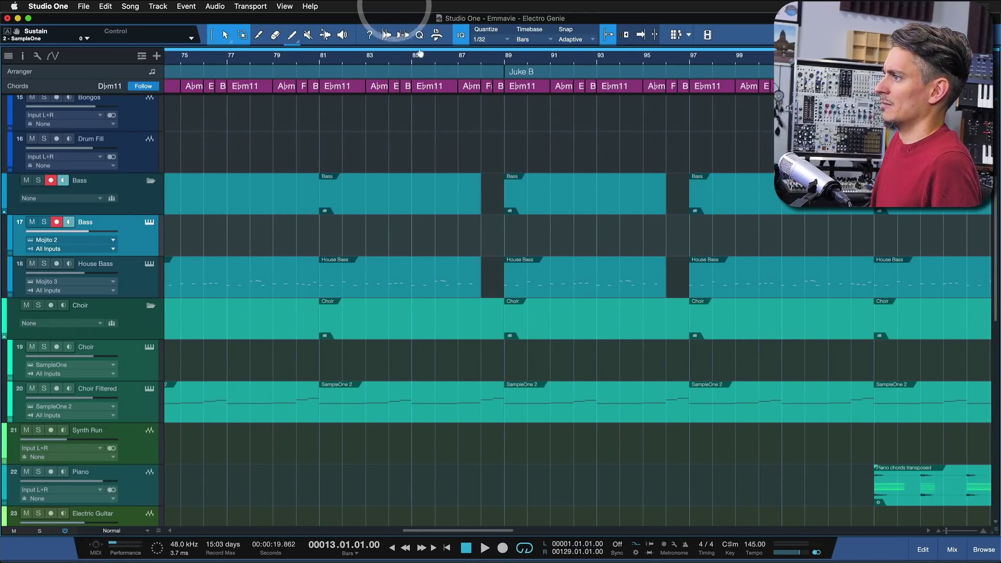
key("w")
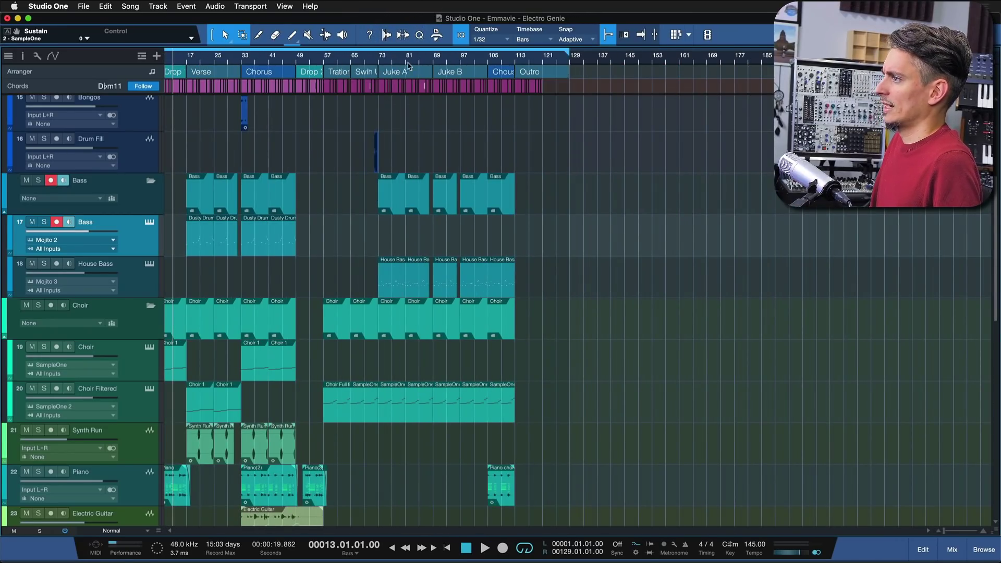
Move the playhead to bar 87 in the ruler and zoom in and out around it.
left_click(427, 60)
key("e")
key("e")
key("e")
key("e")
key("e")
key("e")
key("e")
key("e")
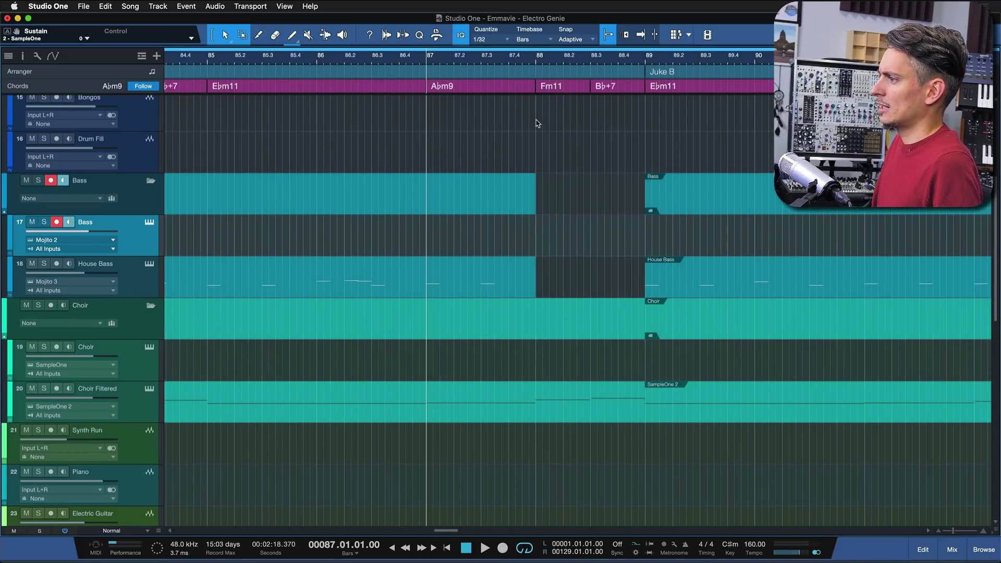
key("w")
key("w")
key("w")
key("w")
key("w")
key("w")
key("w")
key("w")
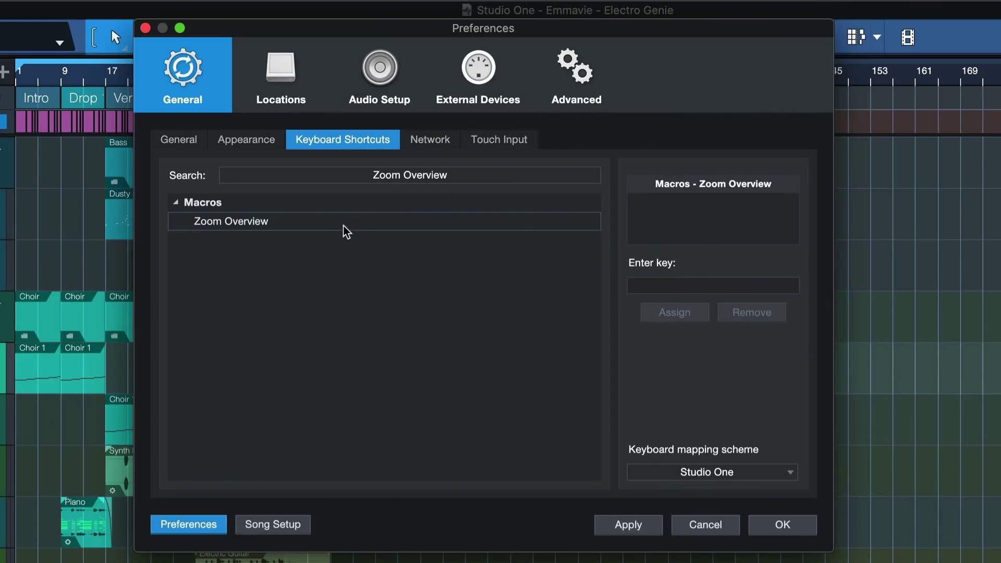
Assign O as the keyboard shortcut for the Zoom Overview macro.
left_click(344, 226)
left_click(640, 288)
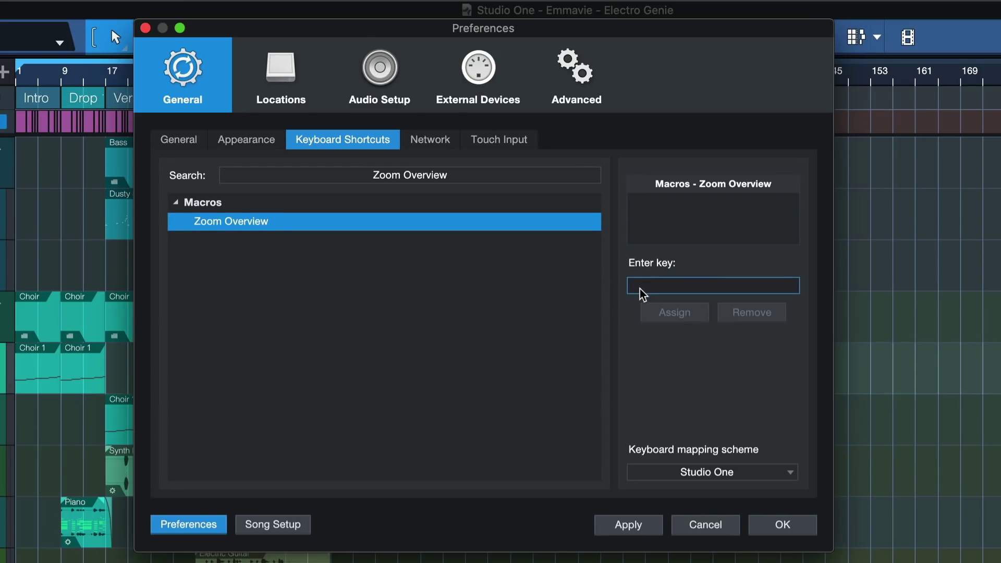
key("o")
left_click(675, 313)
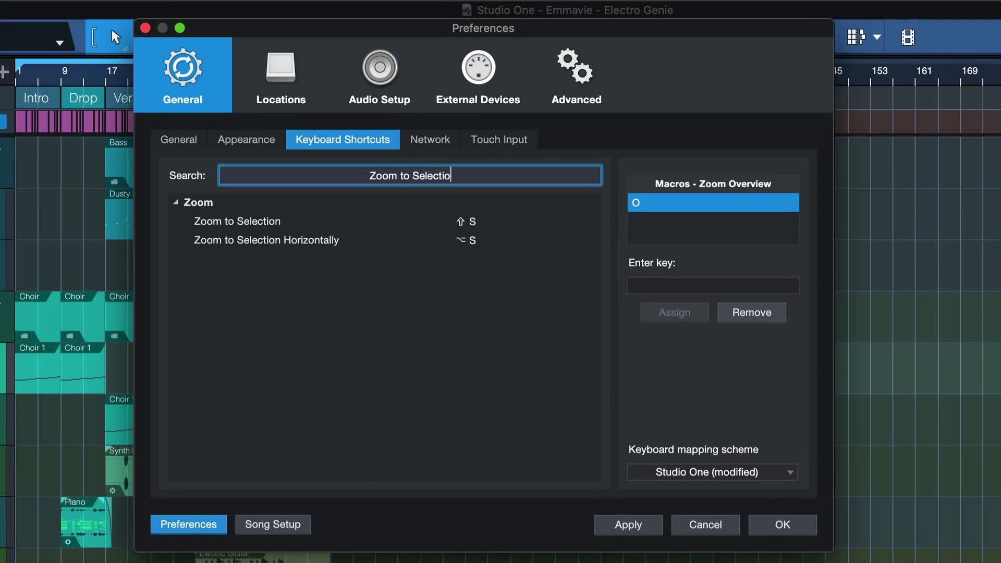
Look up the Zoom to Selection shortcut, then press O to view the whole song.
type("n")
left_click(364, 229)
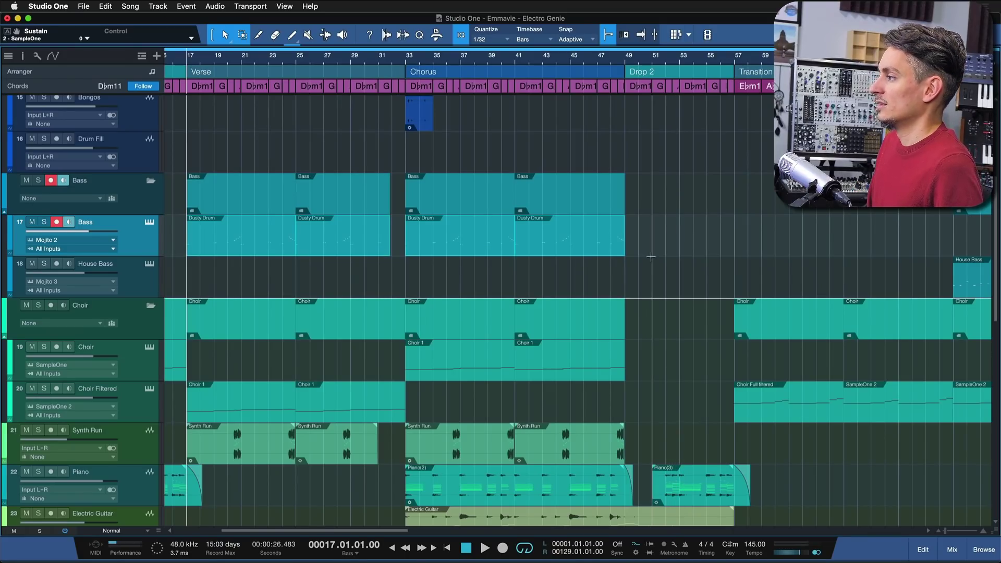
key("o")
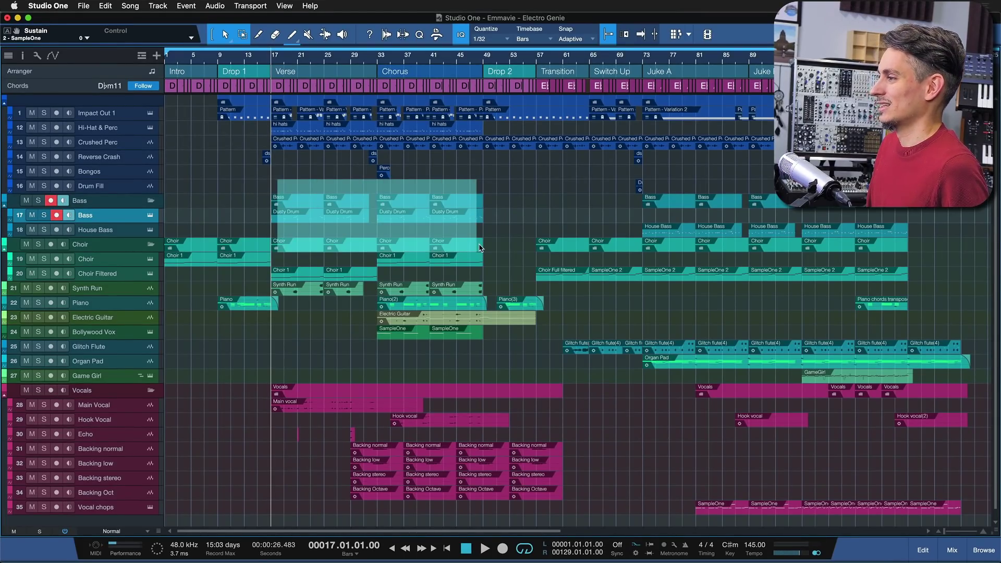
Select the House Bass events near bars 73–81 and move the playhead to their start.
key("z")
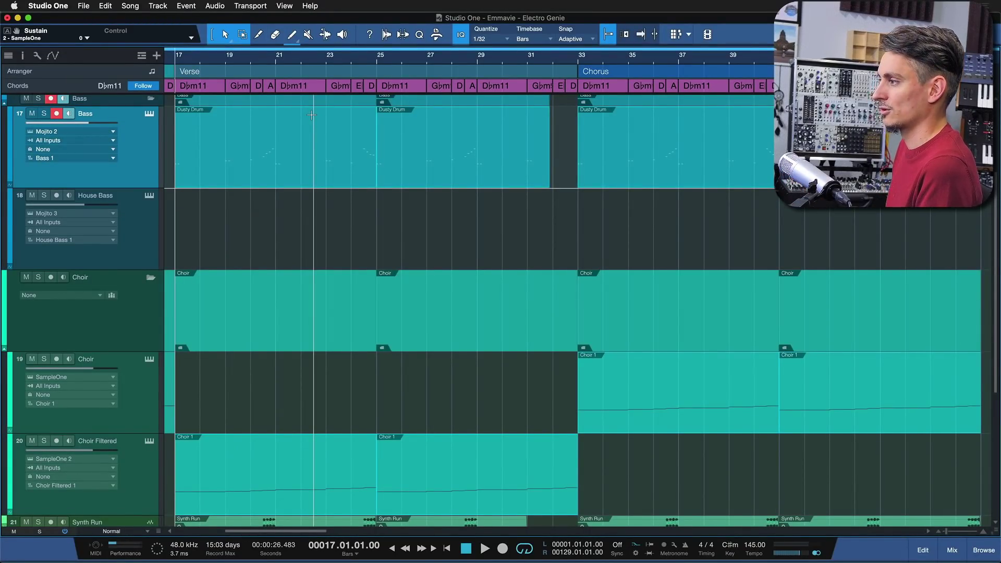
key("z")
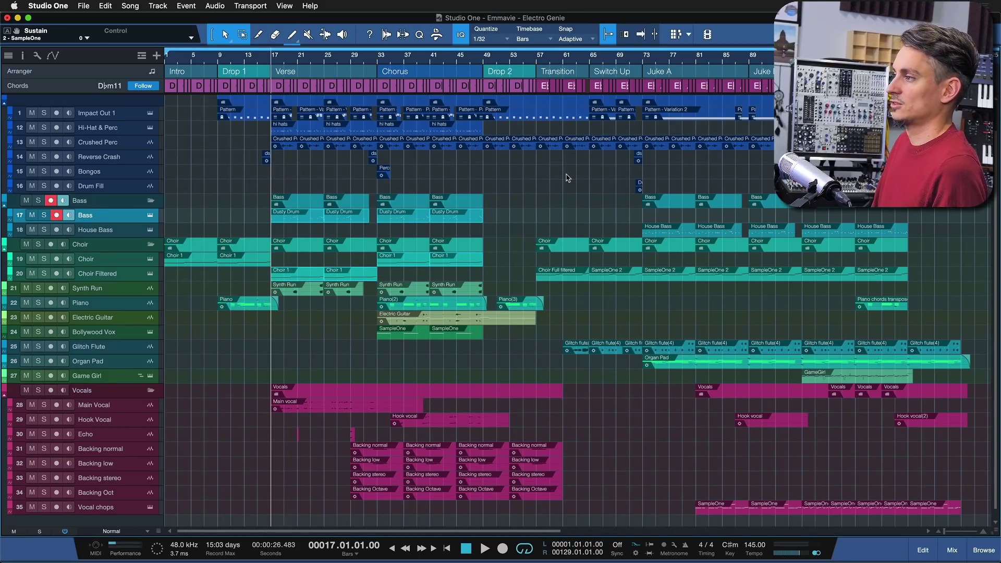
left_click_drag(576, 201, 743, 237)
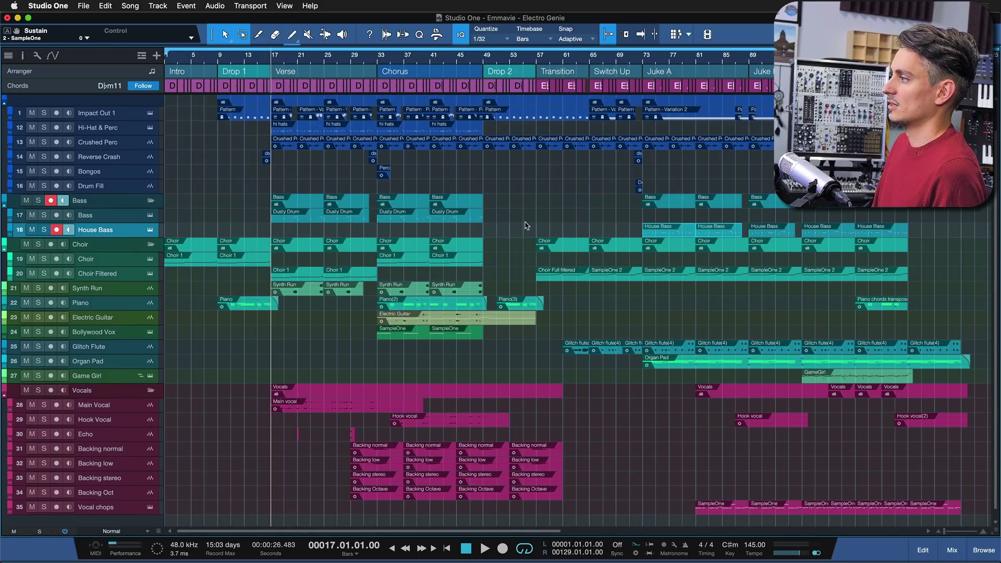
key("l")
Zoom to fit the House Bass selection, then select and zoom to the Choir Filtered events.
key("z")
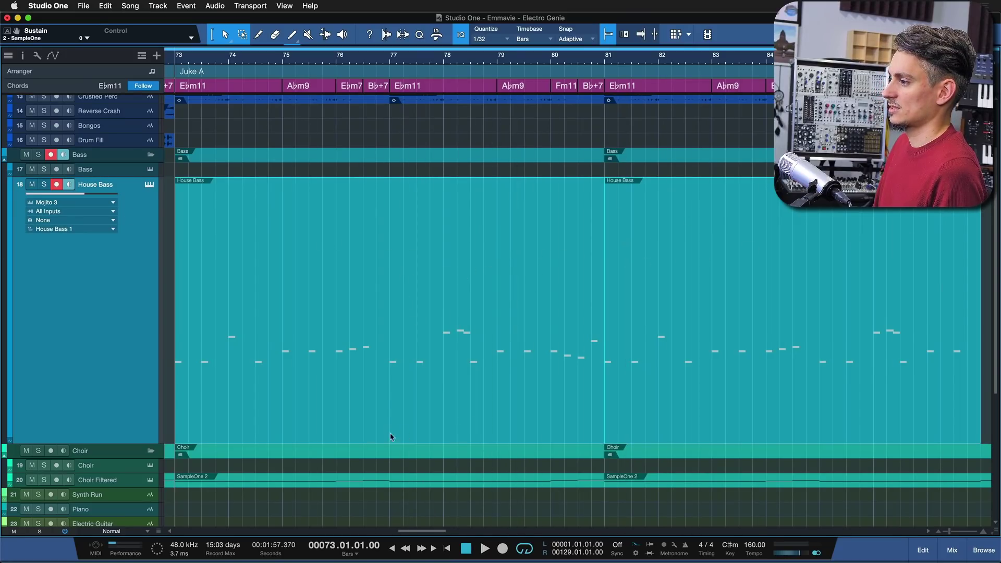
left_click_drag(768, 506, 596, 459)
key("z")
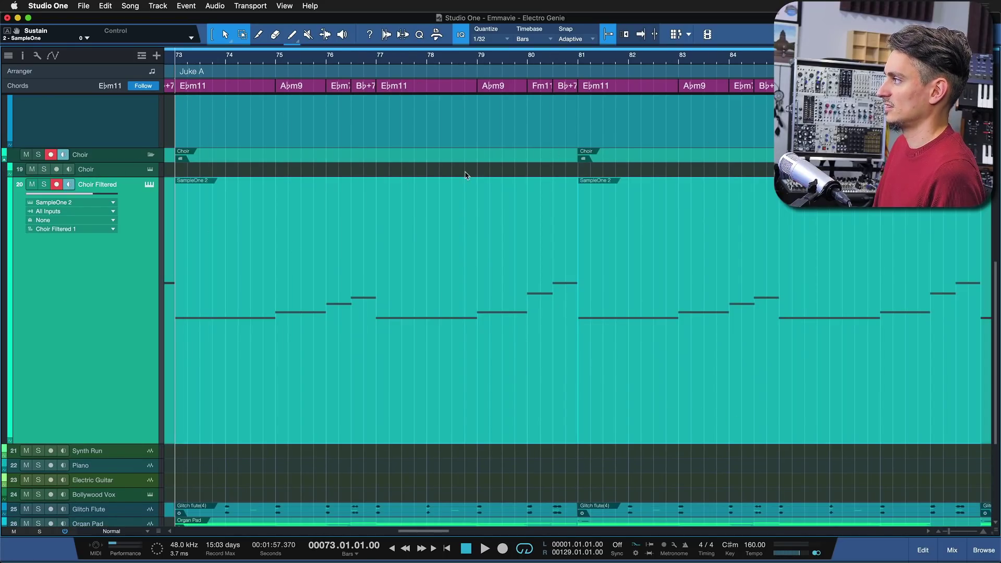
Move the playhead to bar 42, zoom in with taller lanes, and select the Choir track.
key("z")
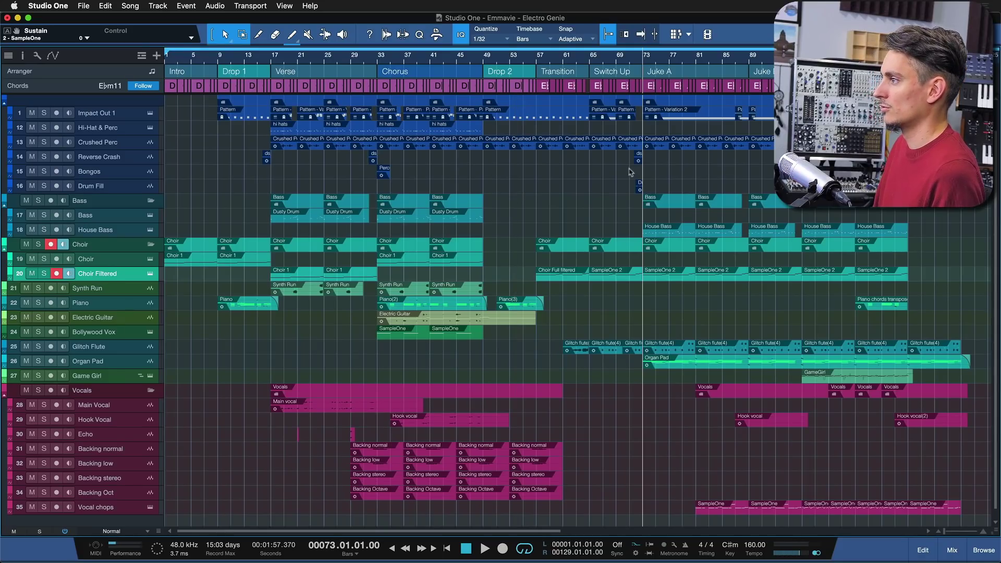
left_click(435, 58)
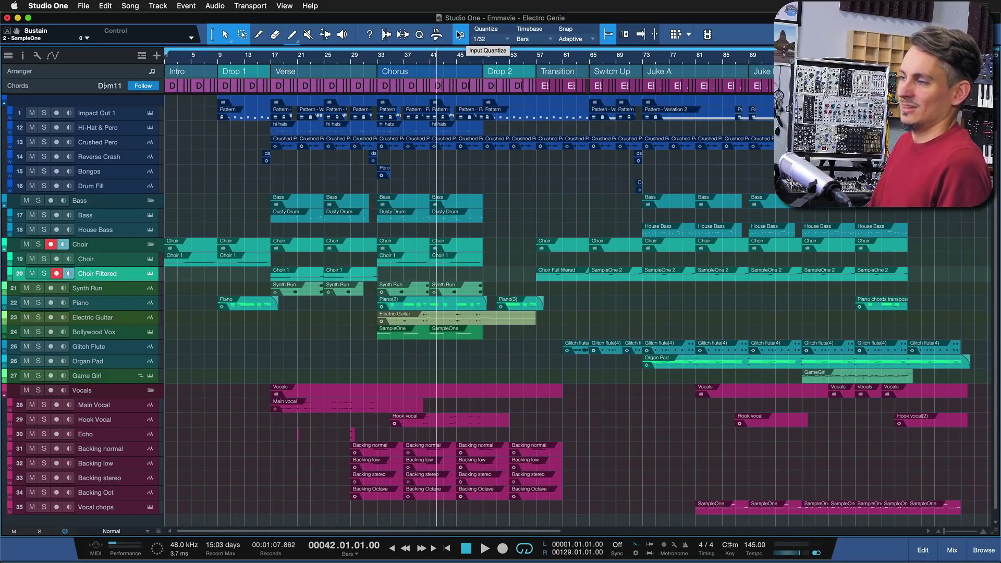
key("e")
key("e")
key("e")
key("e")
key("e")
key("e")
key("e")
key("e")
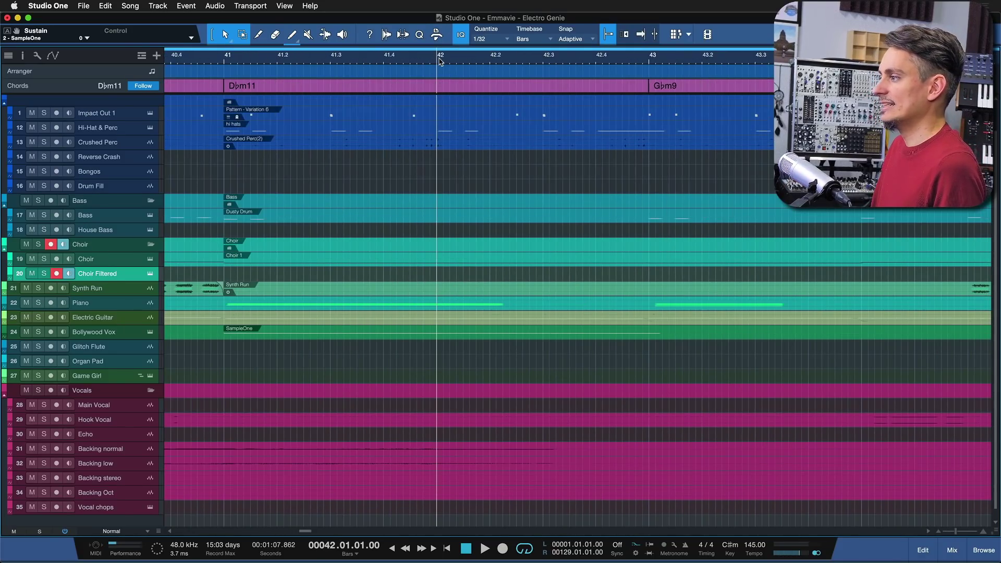
key("shift+e")
key("shift+e")
key("shift+e")
key("shift+e")
key("shift+e")
key("shift+e")
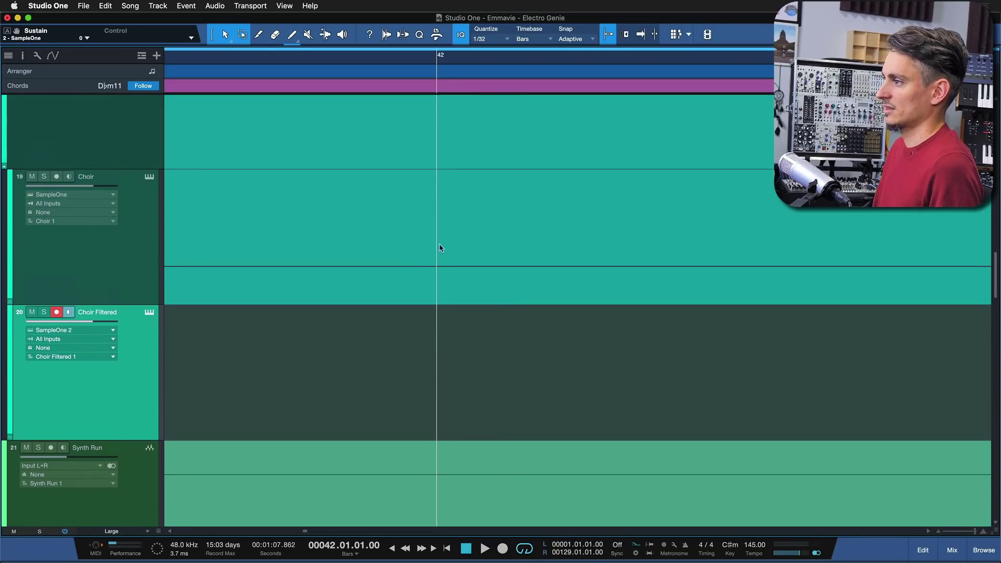
left_click(439, 248)
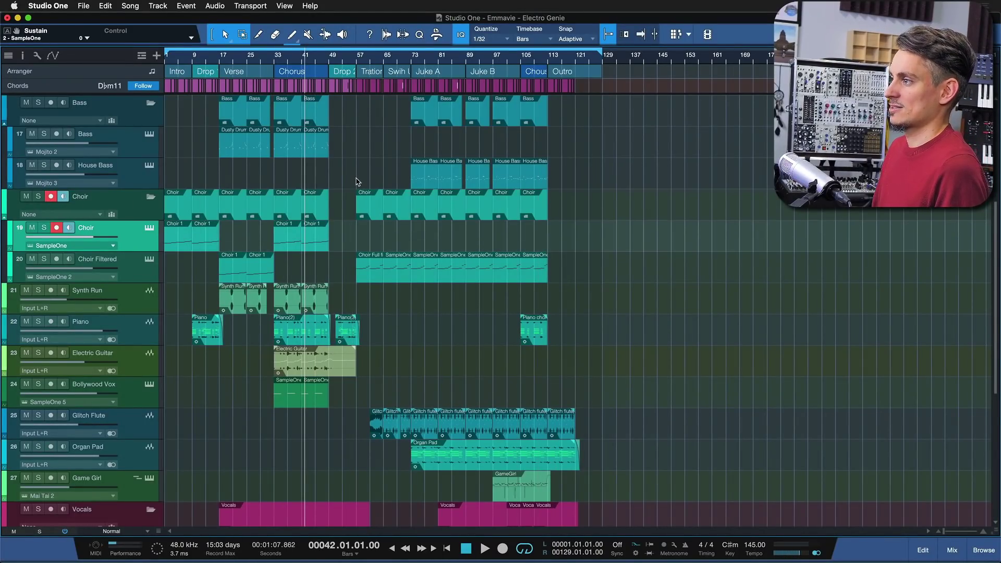
Zoom into the Choir rows, zoom back out to the whole song, then locate the playhead at bar 53.
key("shift+alt")
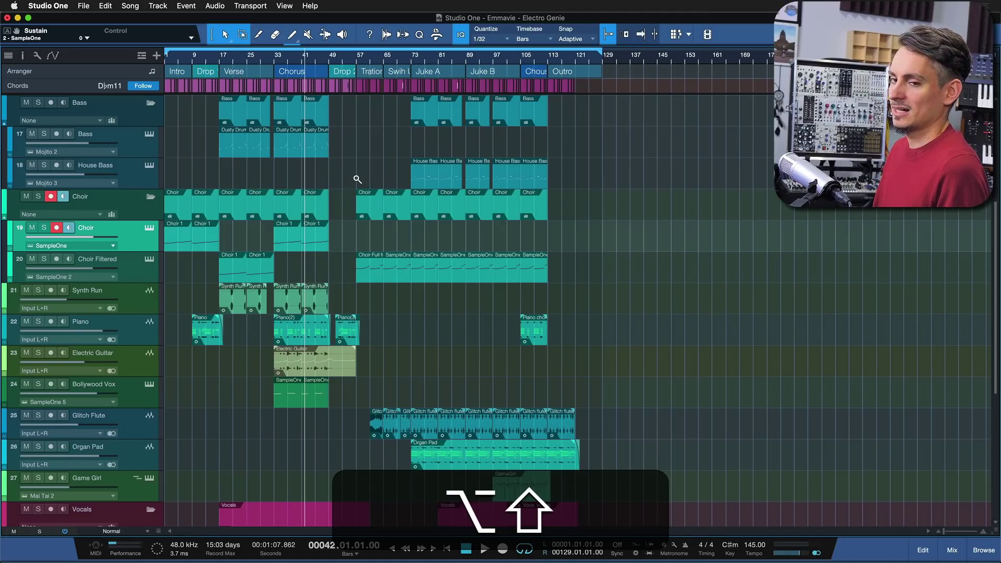
left_click_drag(263, 158, 483, 302)
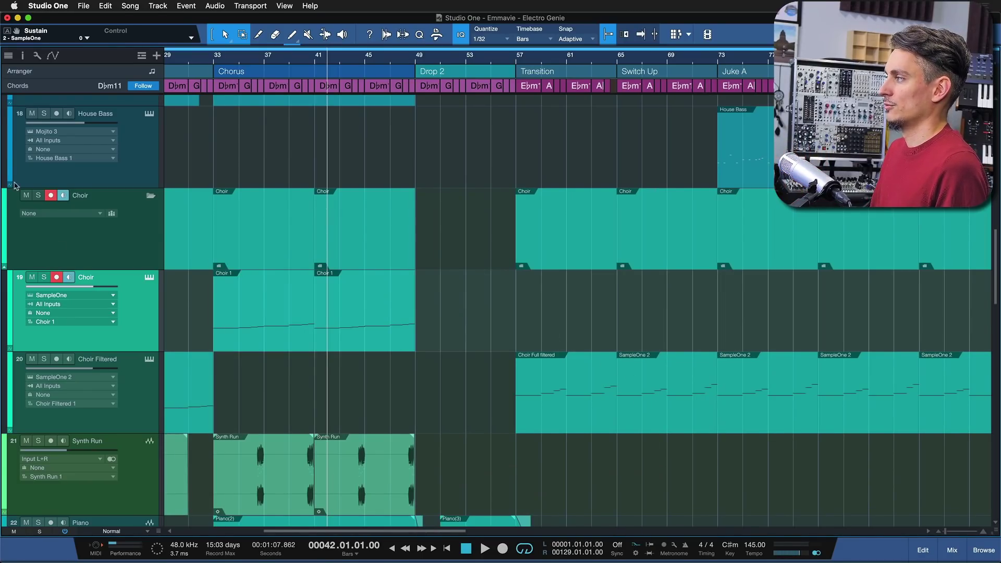
key("alt+shift")
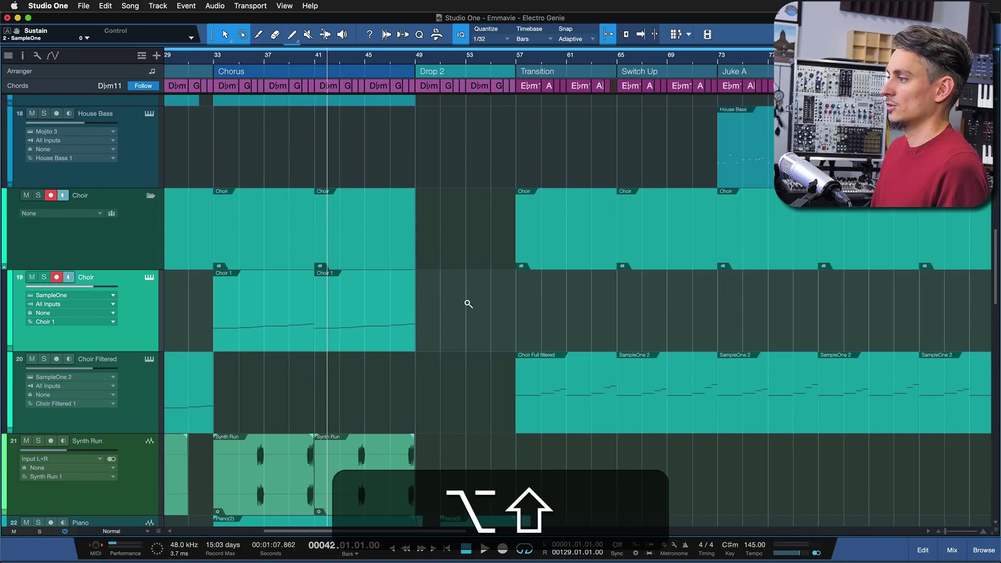
left_click(468, 304, "alt+shift")
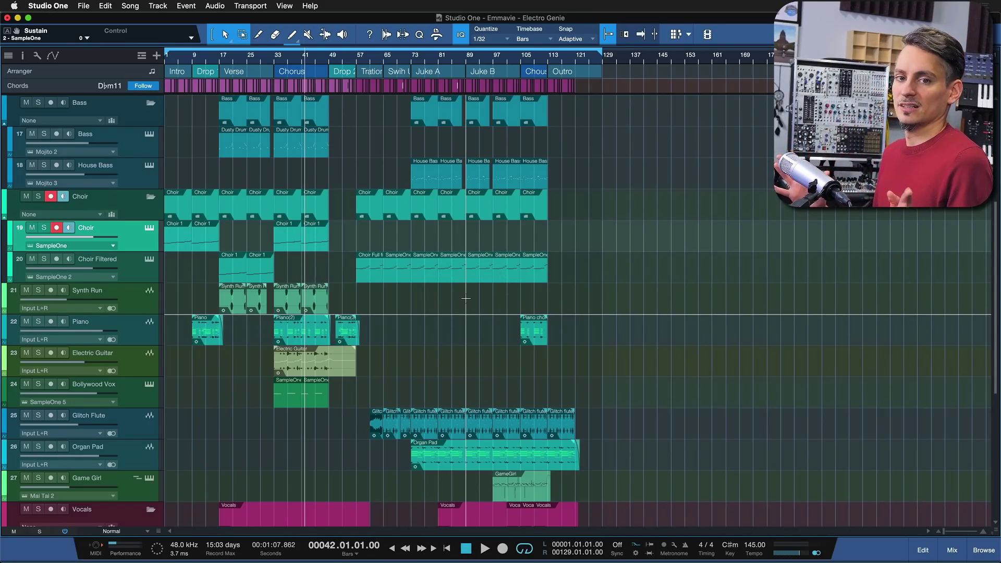
left_click(344, 58)
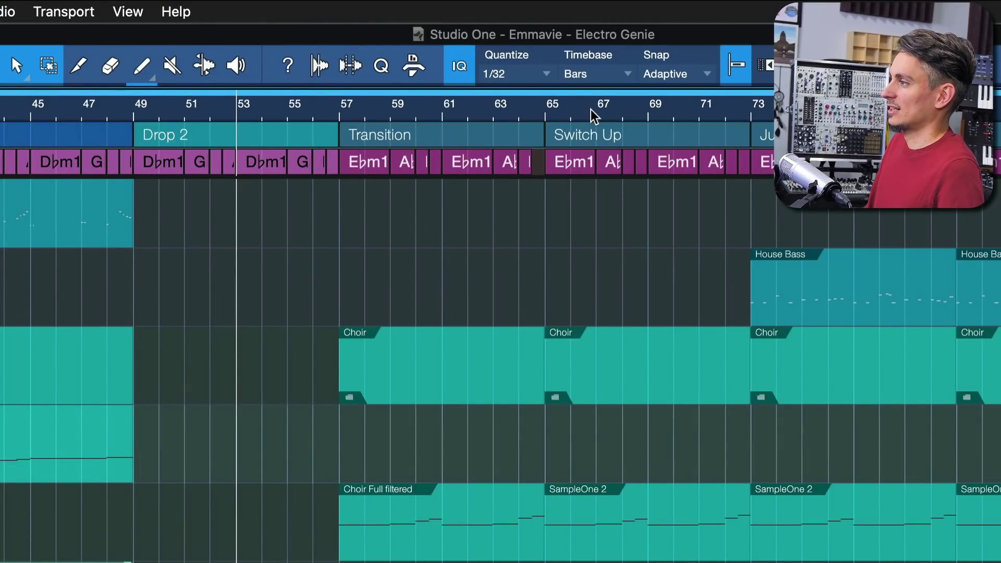
left_click(591, 109)
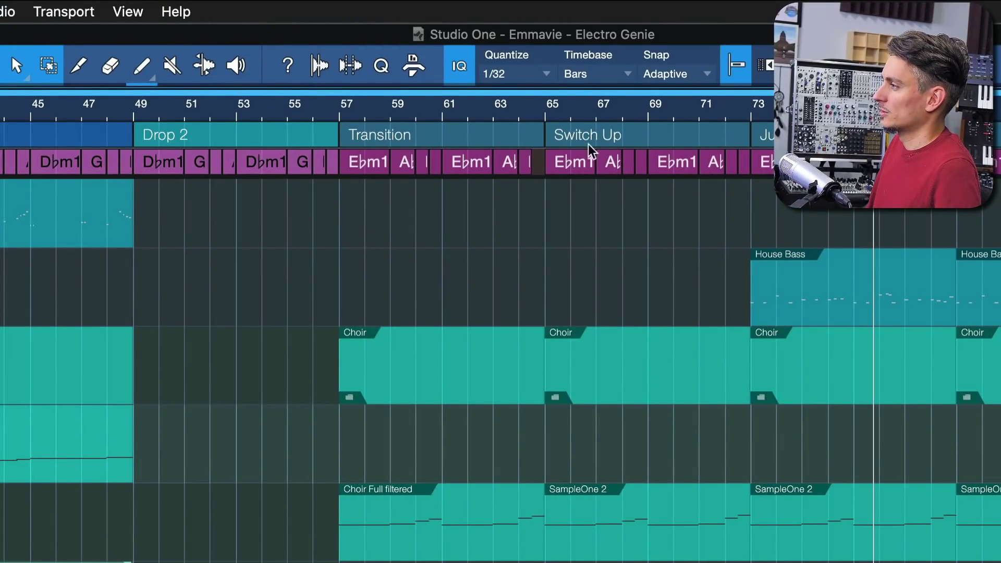
left_click(32, 104)
left_click(151, 110)
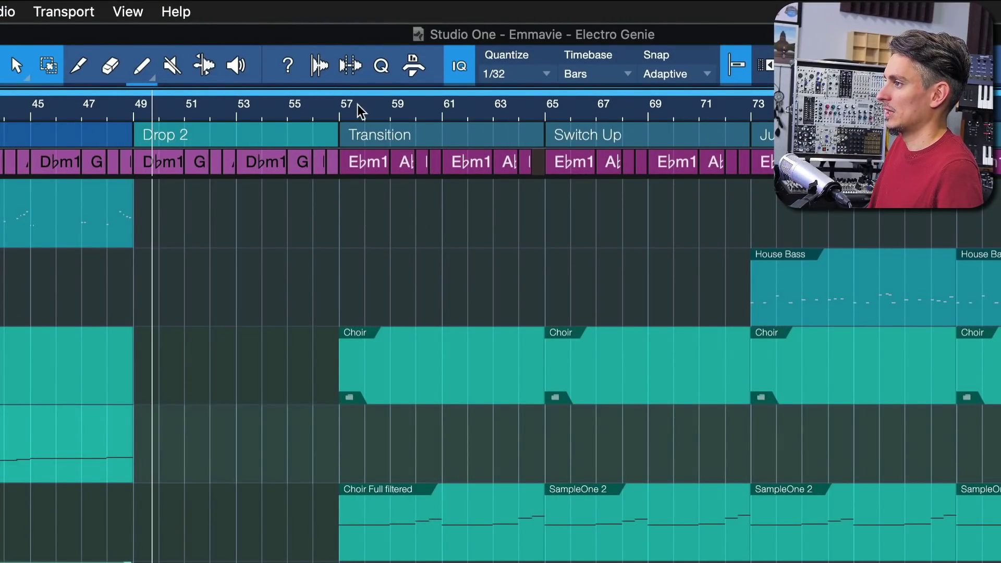
left_click(359, 109)
left_click(506, 107)
left_click(649, 112)
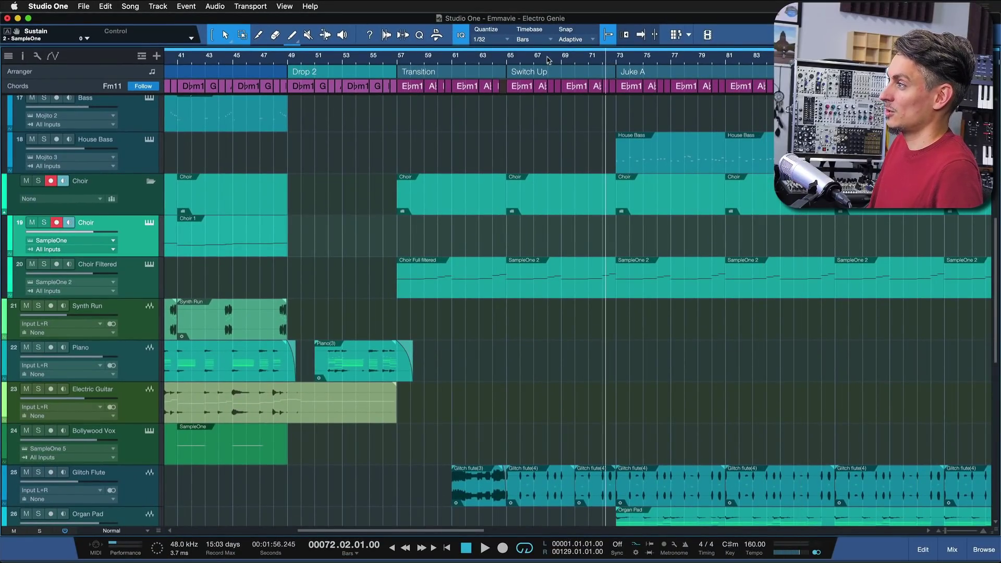
left_click(549, 60)
left_click(509, 58)
left_click(427, 61)
left_click(392, 59)
left_click(350, 60)
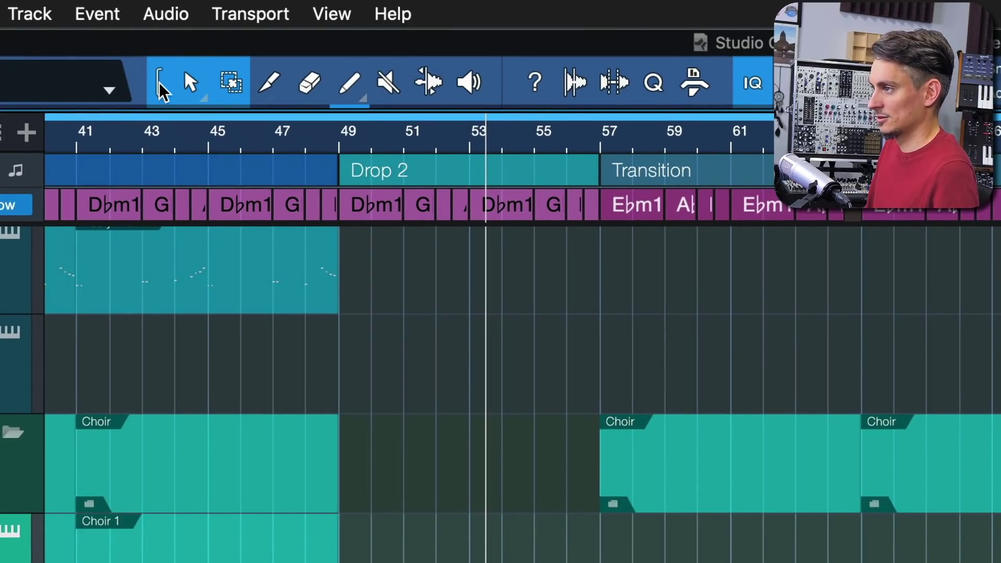
Turn off Link Arrow and Range Tools, then select Choir Full filtered and mark bars 58–63.
left_click(162, 90)
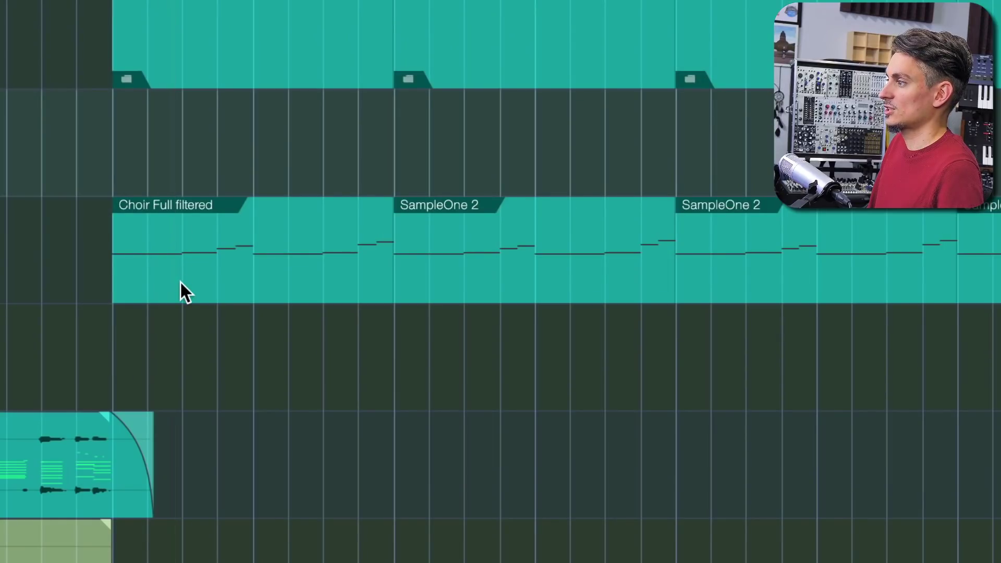
left_click(180, 285)
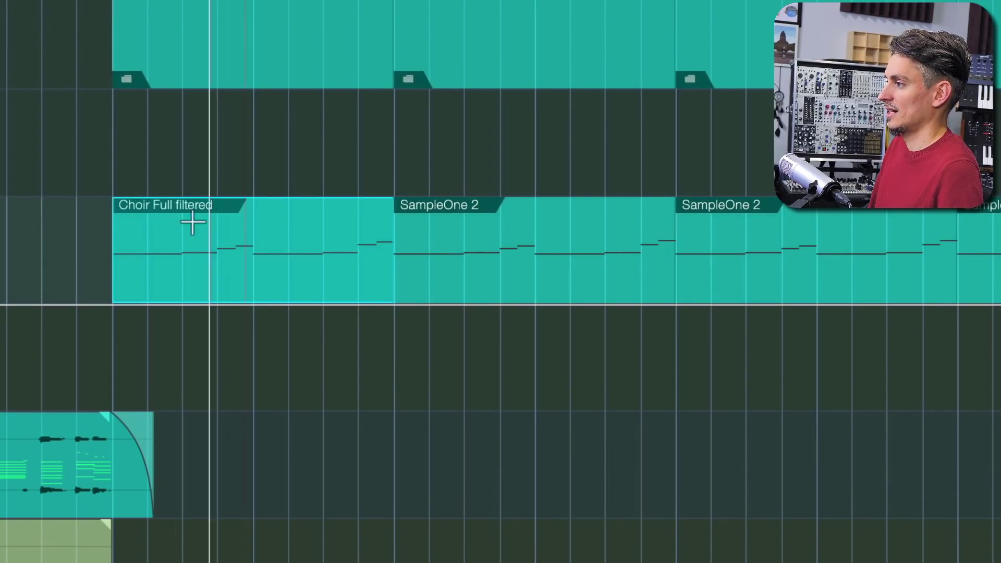
left_click_drag(149, 224, 332, 221)
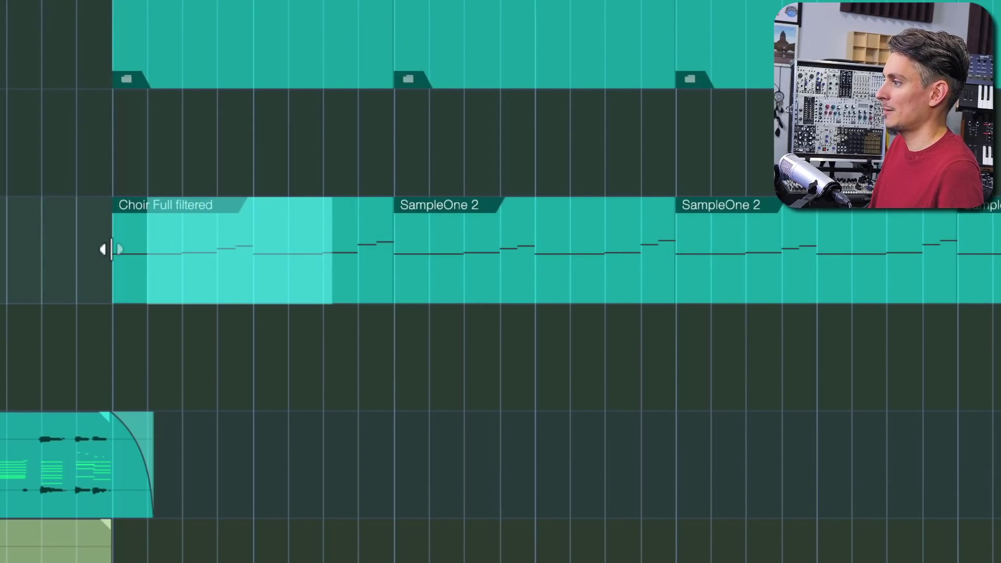
left_click(80, 251)
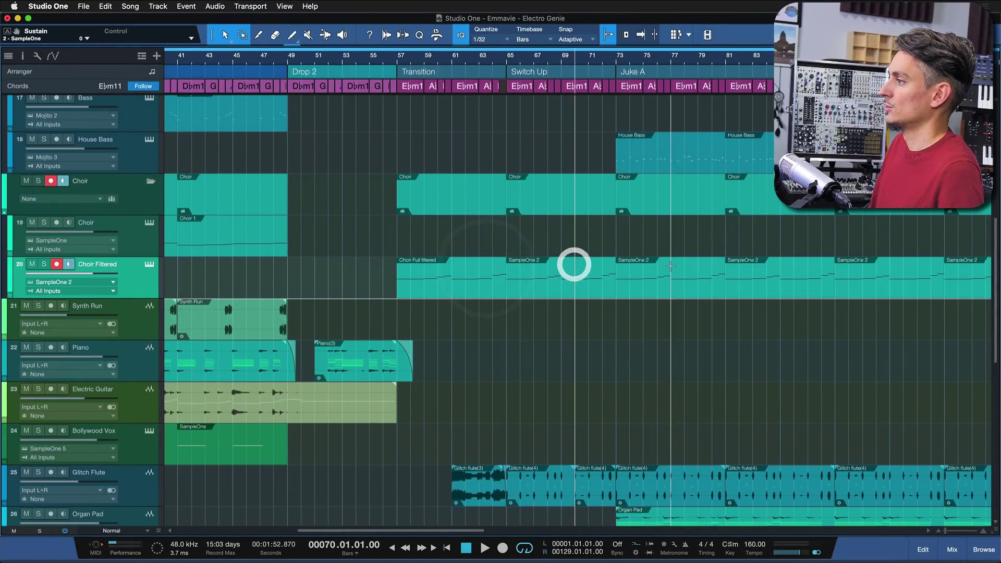
Locate the playhead to bars 73, 85 and 67, select SampleOne 2, then locate bars 48–64.
left_click(671, 267)
left_click(779, 275)
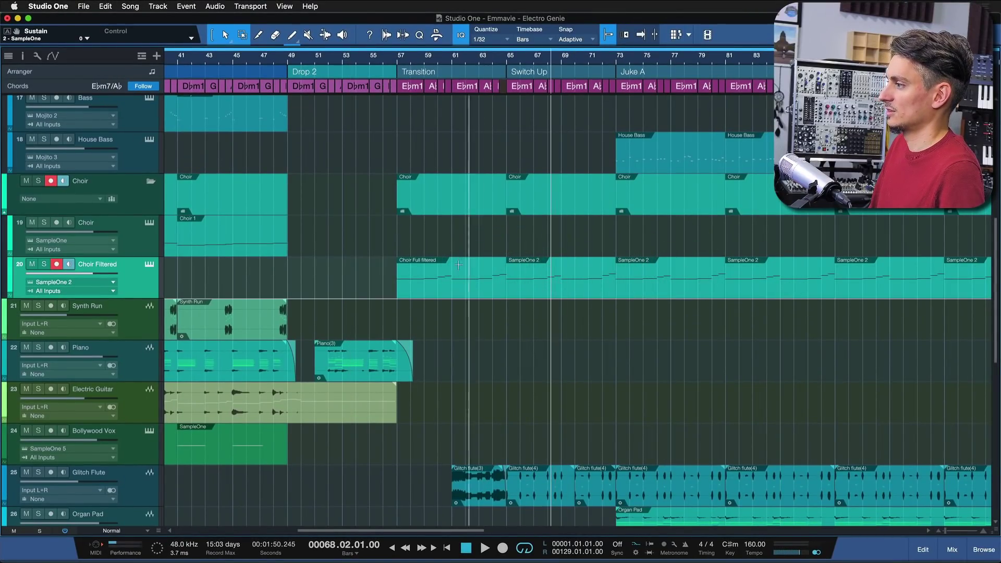
left_click(533, 265)
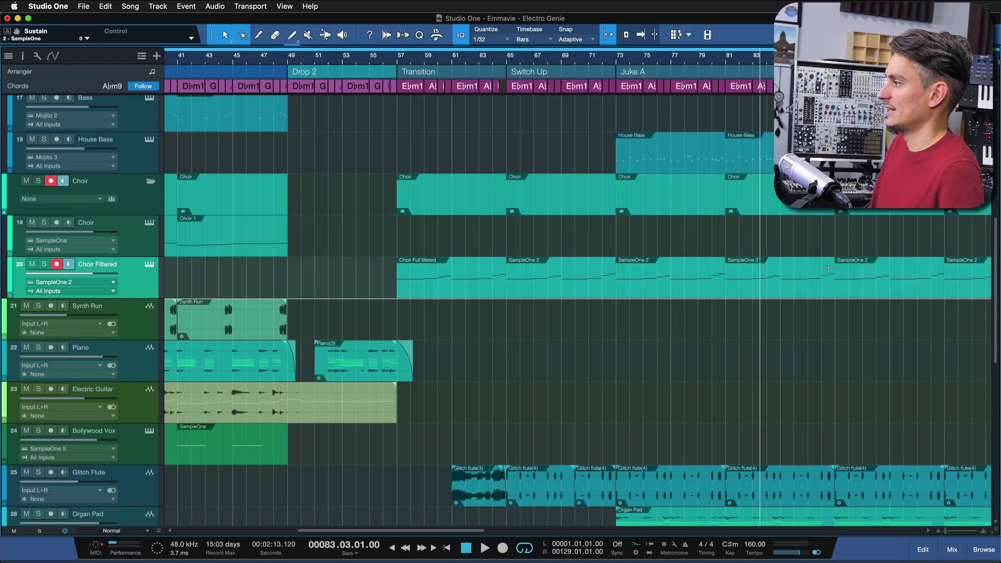
left_click(802, 266)
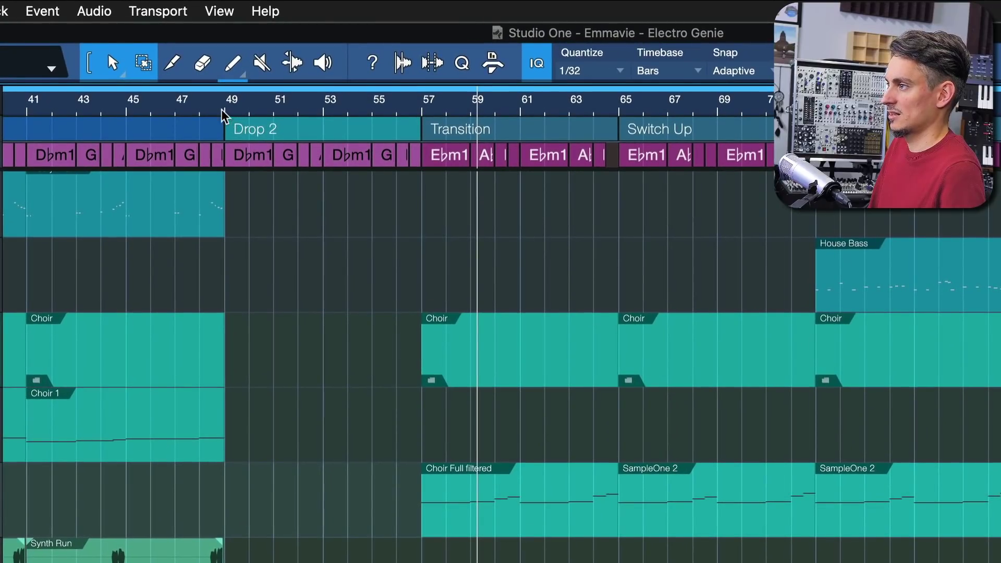
left_click(284, 58)
left_click(359, 55)
left_click(459, 100)
left_click(592, 100)
Zoom out, play from around bar 142, and relocate during playback near bar 39 and the Ebm11 chord.
key("z")
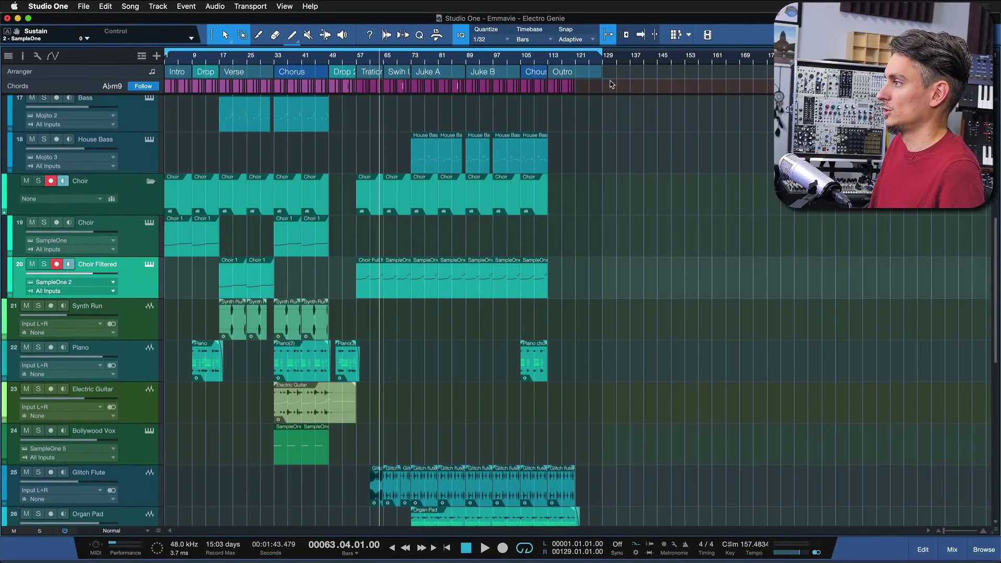
left_click(651, 63)
key("space")
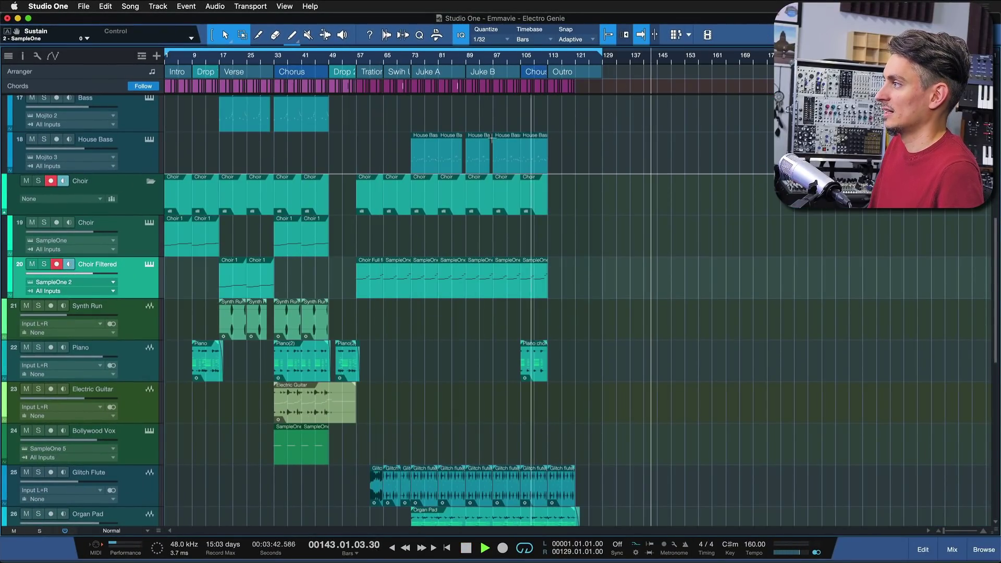
left_click(300, 192)
left_click(312, 401)
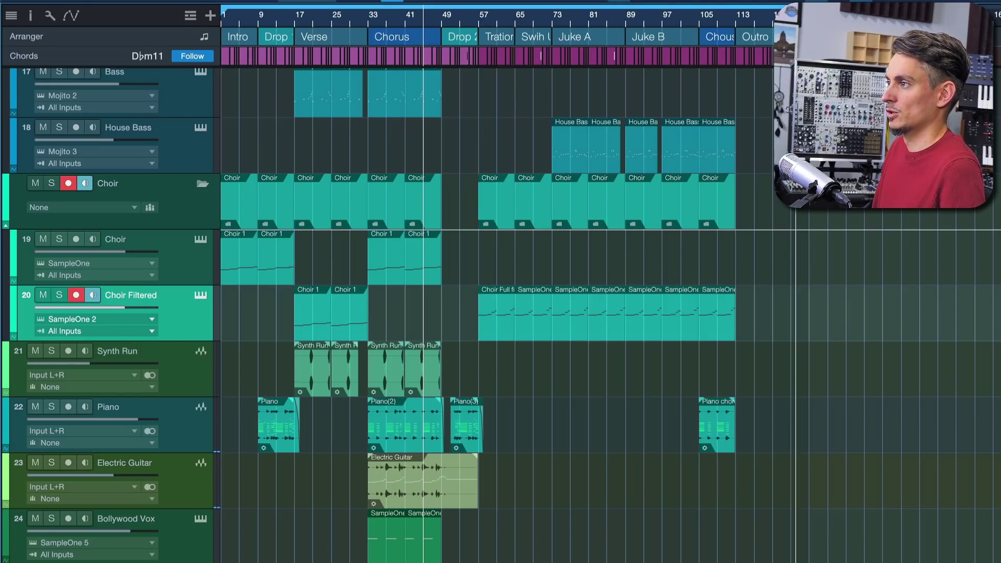
left_click(276, 15)
left_click(442, 20)
left_click(496, 22)
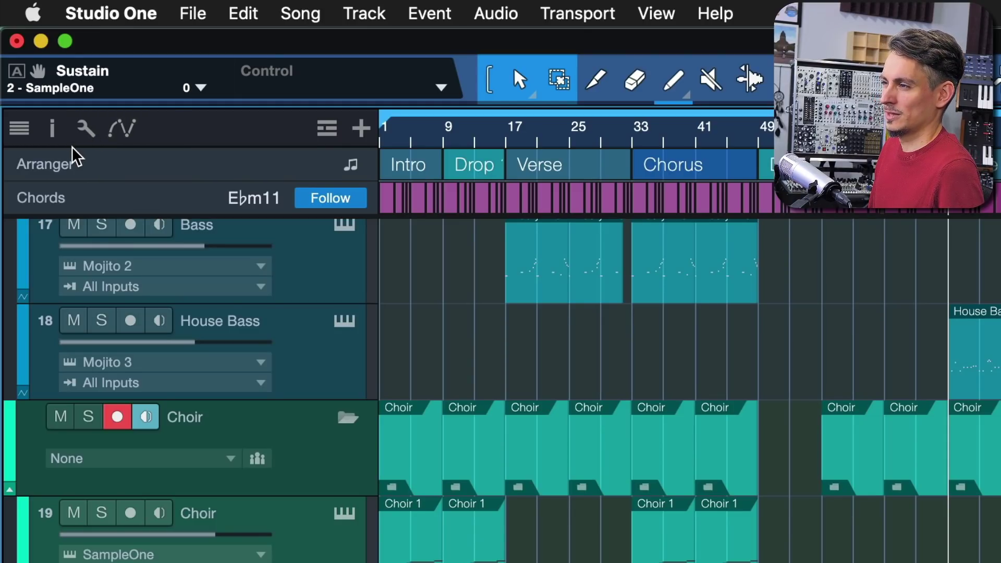
Enable locating on empty-space clicks, then jump the playhead to bars 7, 41, 56 and 29.
left_click(85, 129)
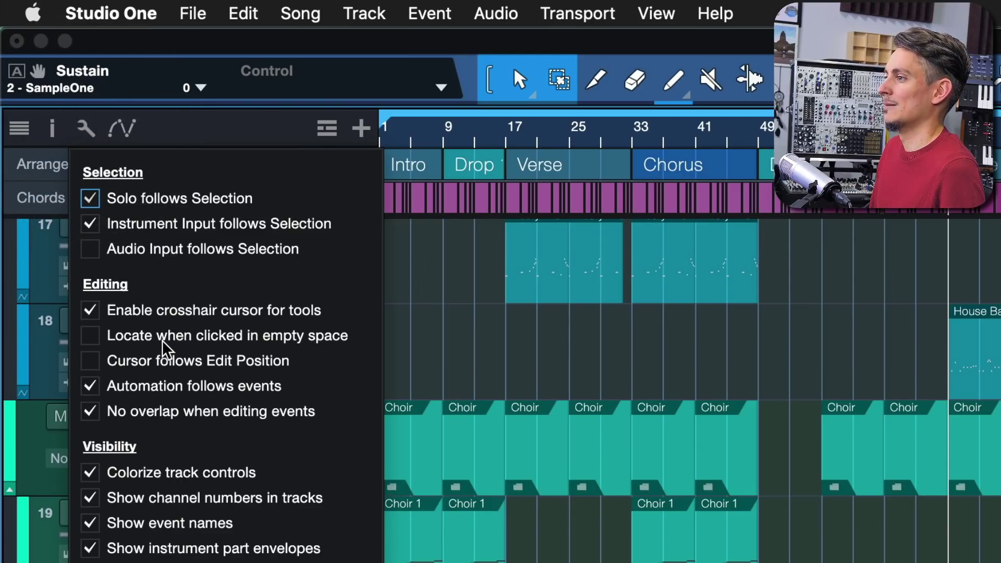
key("Escape")
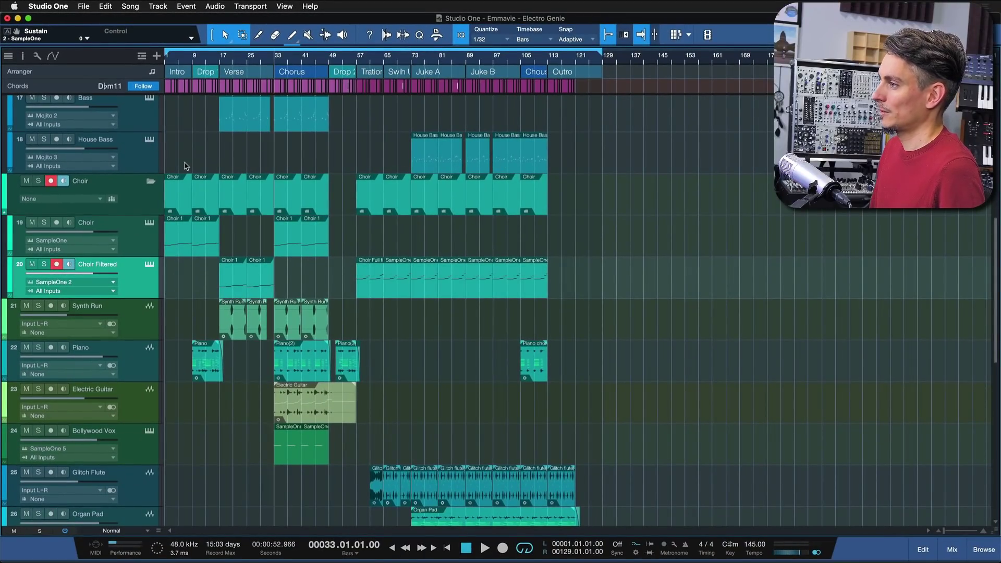
left_click(184, 164)
left_click(301, 157)
left_click(353, 157)
left_click(260, 159)
Select the Choir track and click empty arrangement space to locate bars 39, 55, 10 and 19.
left_click(403, 161)
left_click(351, 209)
key("Up")
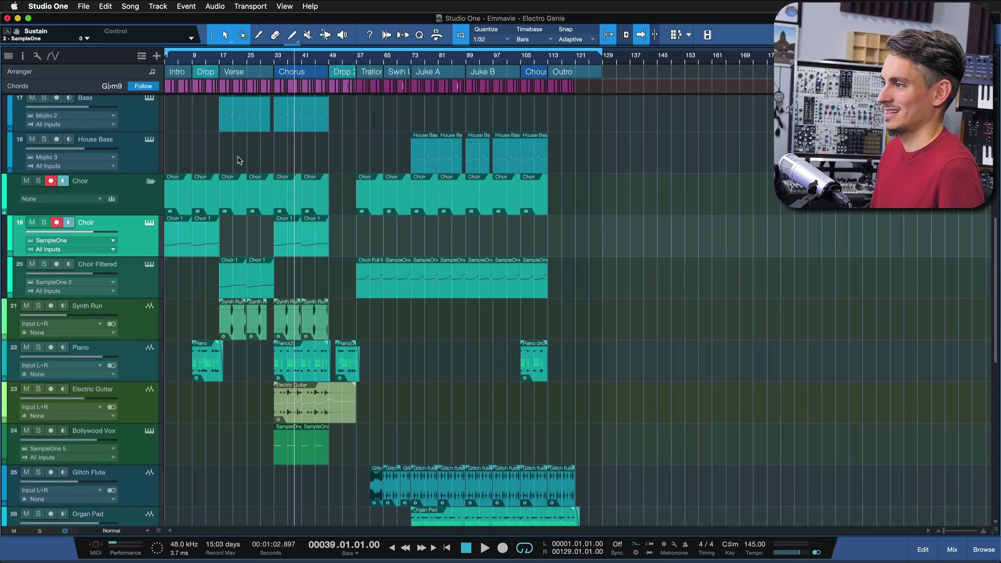
left_click(237, 159)
left_click(210, 159)
left_click(190, 161)
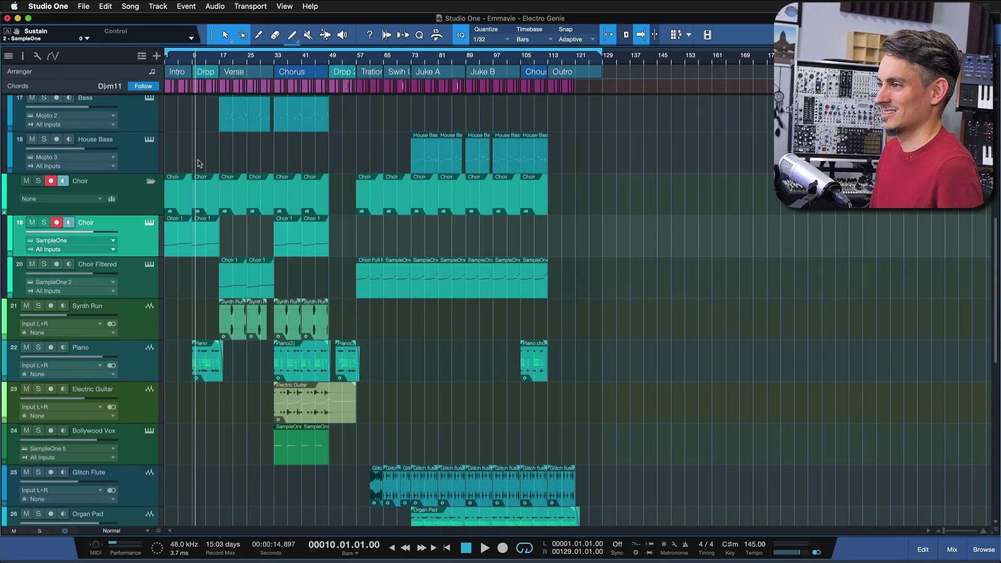
left_click(224, 164)
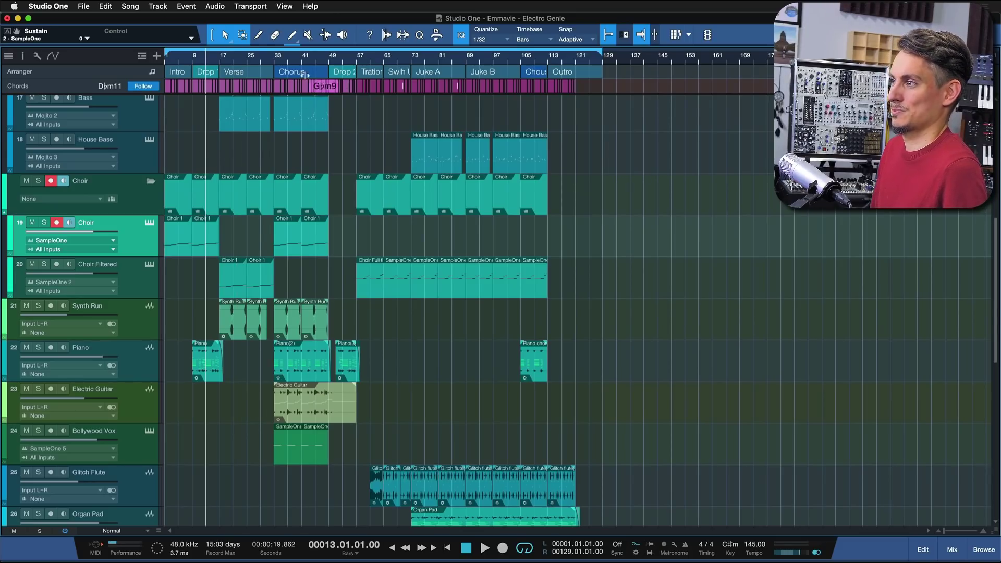
Assign the Locate Selection End shortcut, zoom to Dusty Drum, and jump to bar 25 and back to 17.
left_click_drag(337, 56, 430, 54)
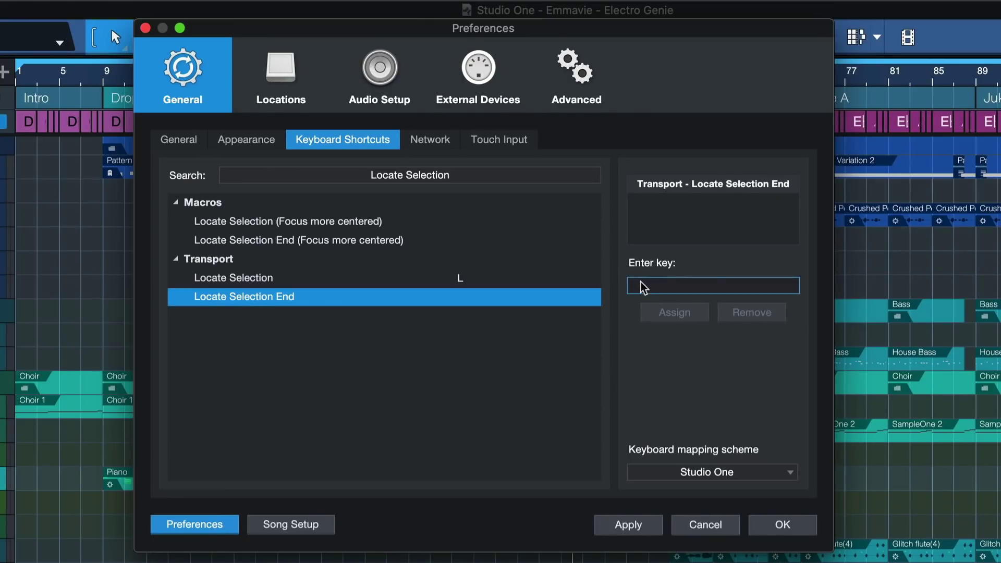
left_click(662, 315)
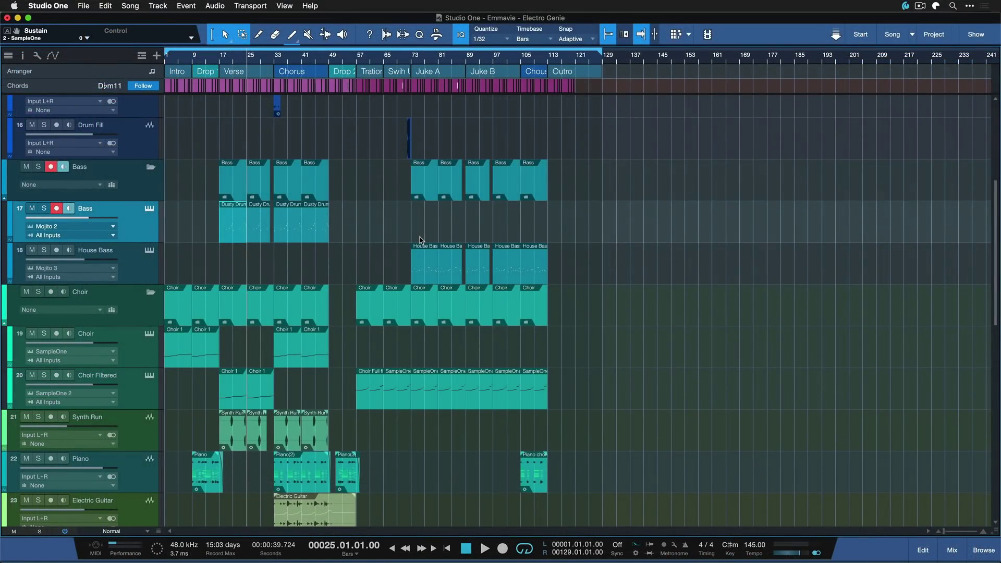
key("z")
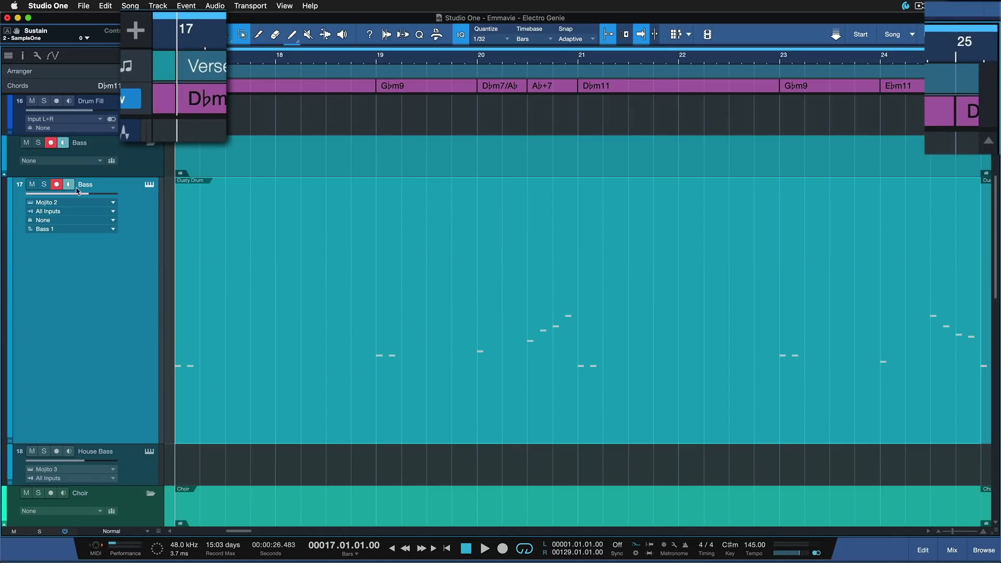
key("odiaeresis")
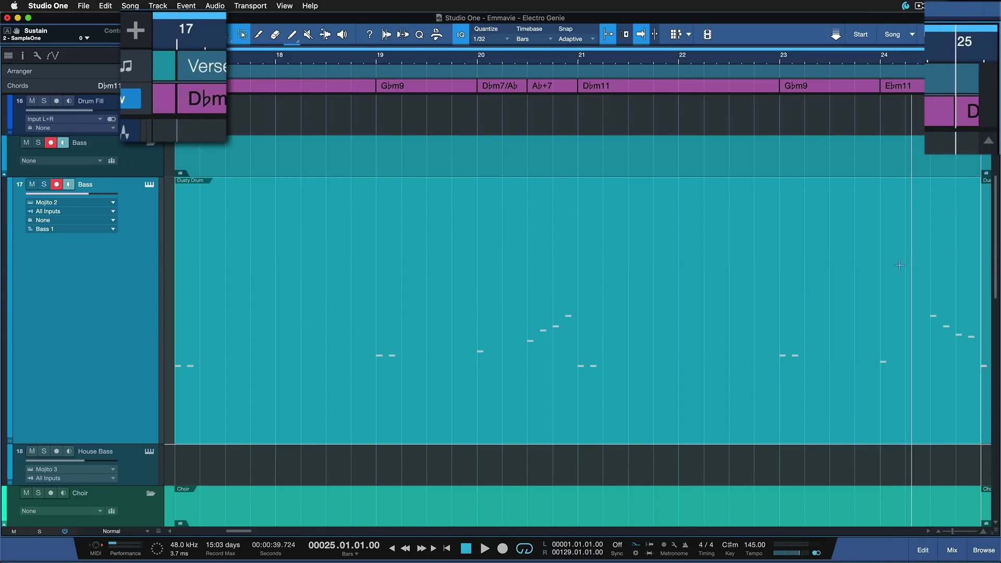
key("l")
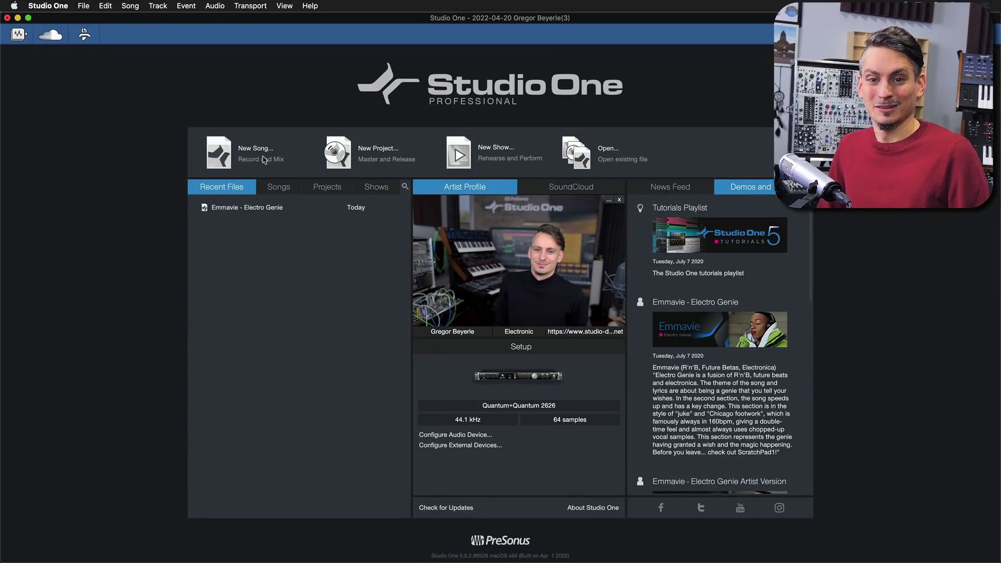
Look at the 2022-04-20 MIXING TEMPLATE, then create a new empty song instead.
left_click(264, 160)
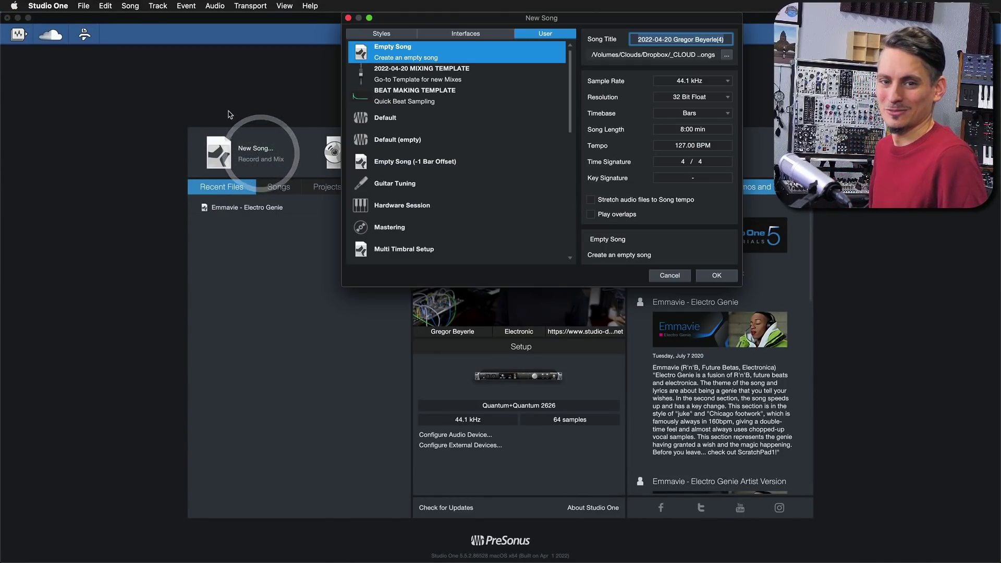
left_click(435, 81)
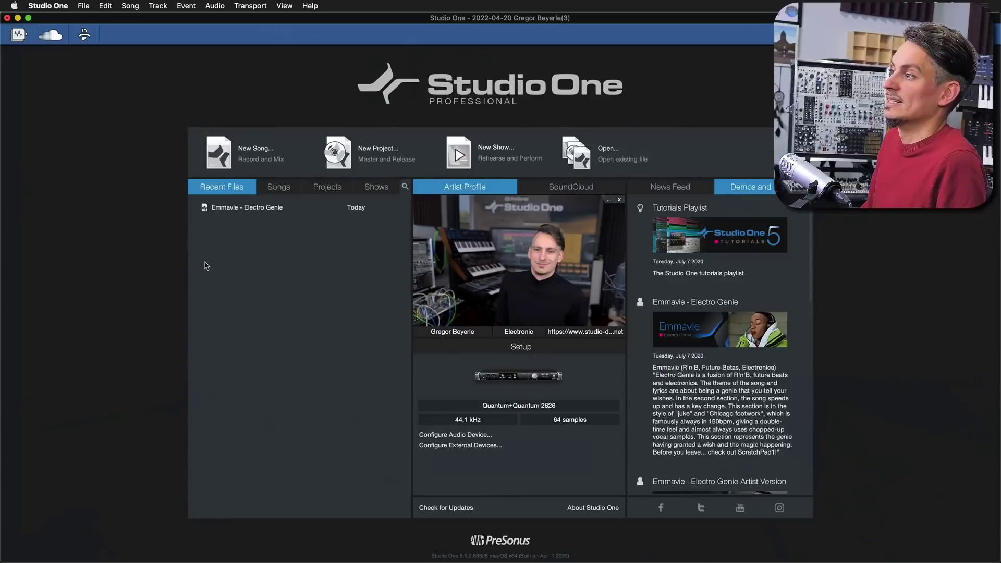
left_click(258, 154)
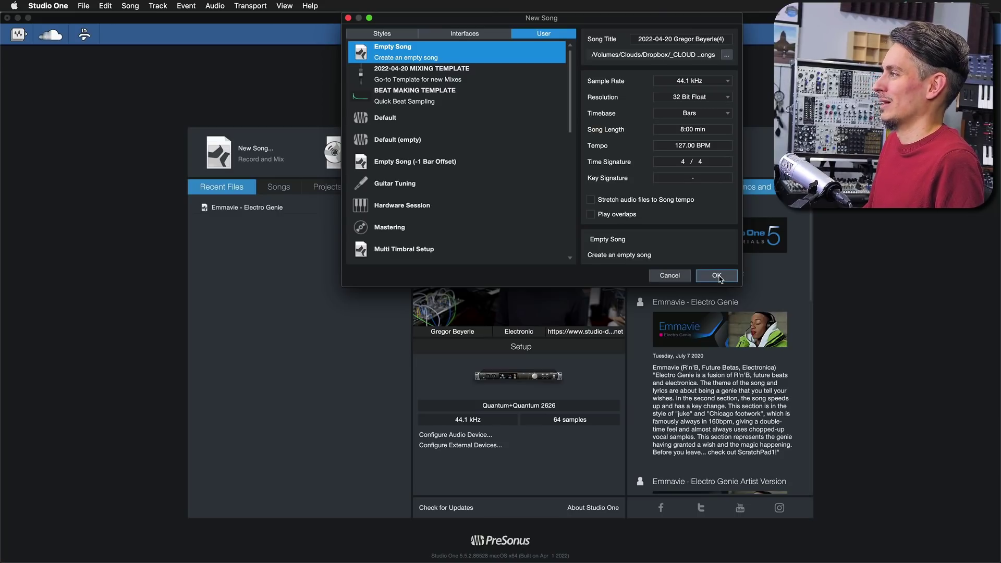
left_click(718, 277)
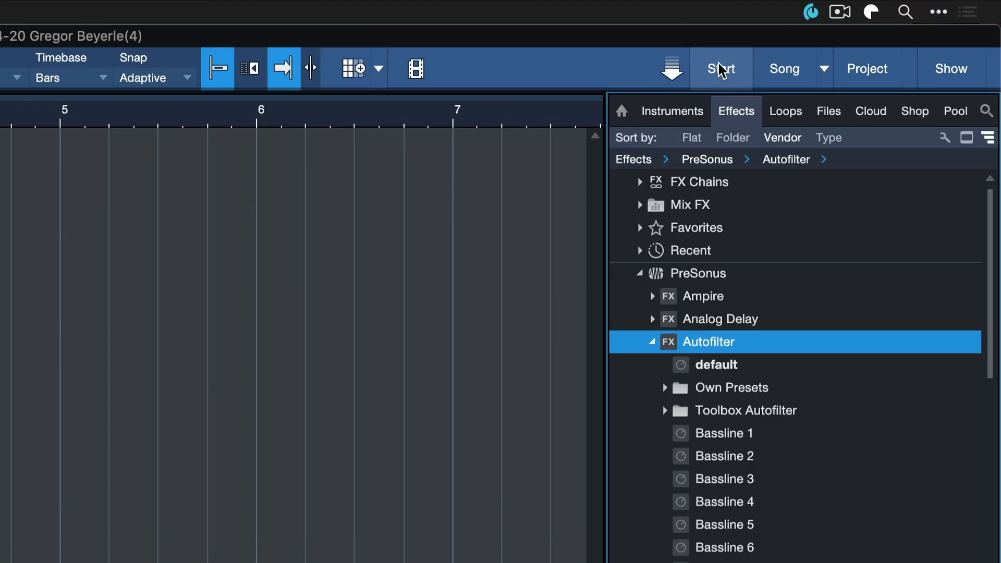
Add Impact with the Akustik Kit Multi Layer kit and save the song as a template.
left_click(880, 33)
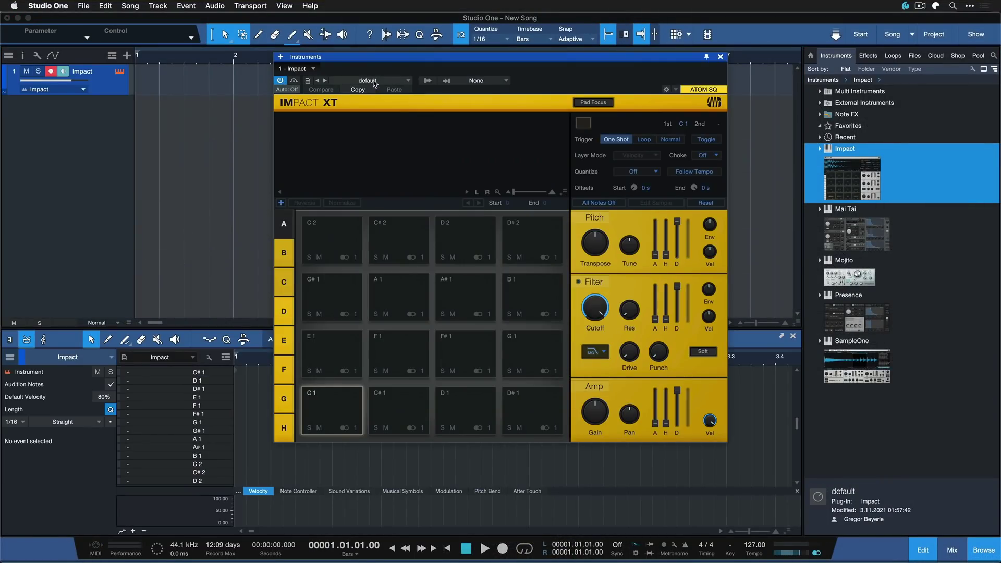
left_click(374, 80)
left_click(382, 264)
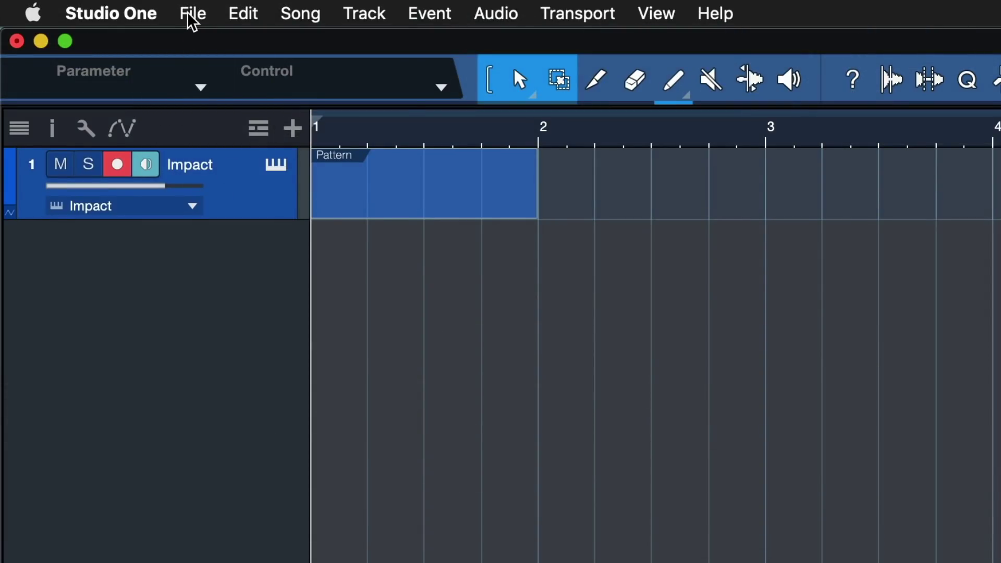
left_click(83, 6)
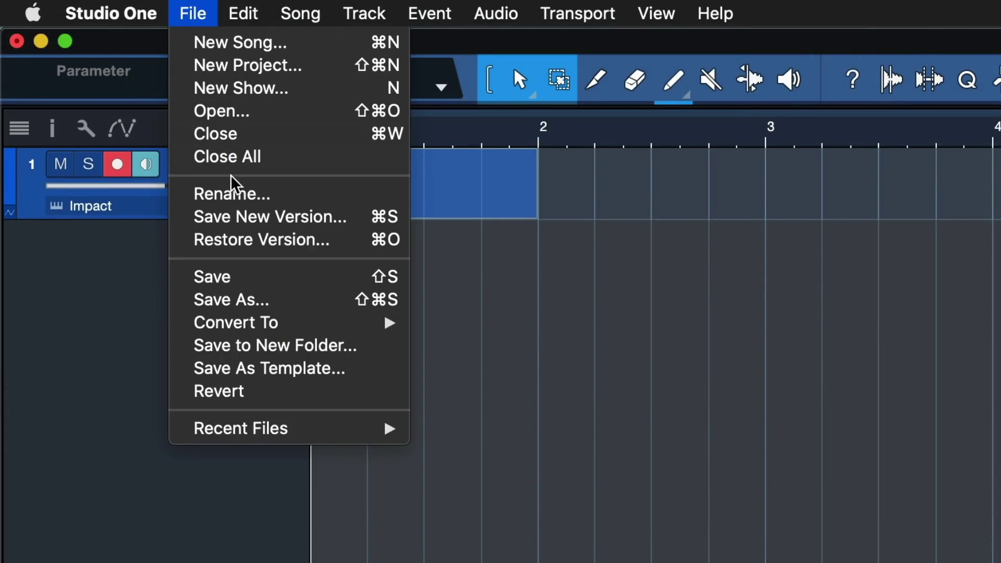
left_click(275, 373)
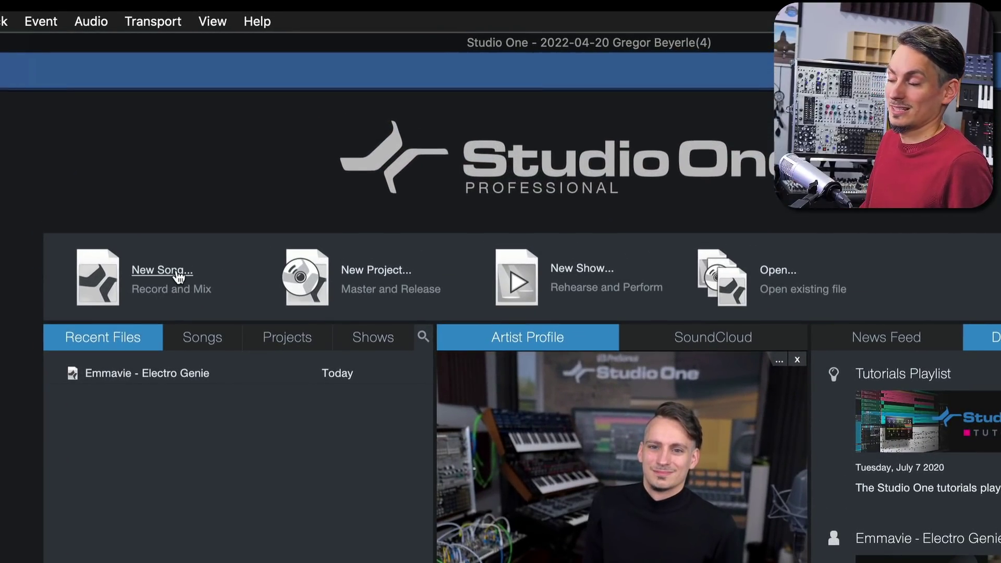
Create a new song from the BEAT MAKING TEMPLATE.
left_click(266, 150)
left_click(532, 178)
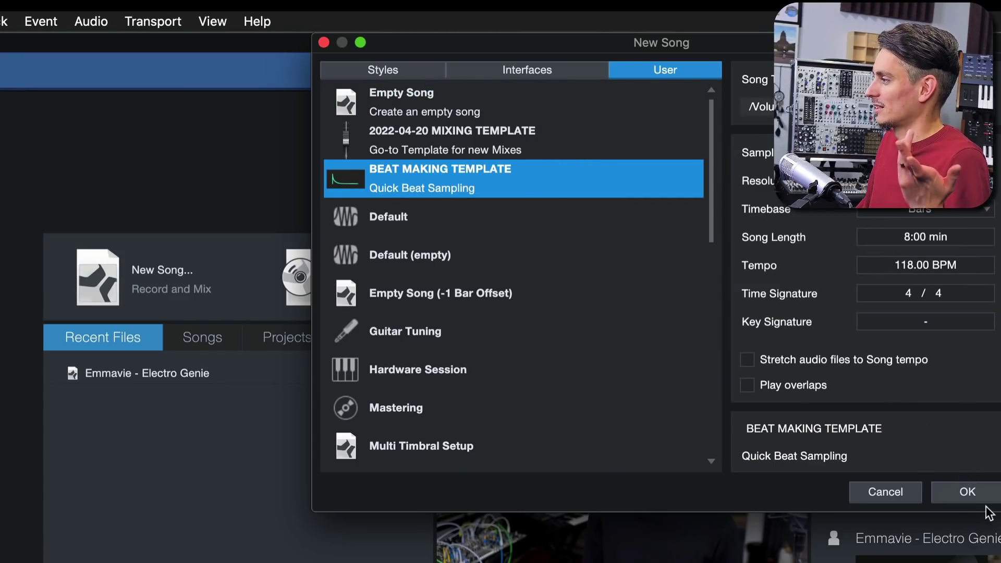
left_click(970, 493)
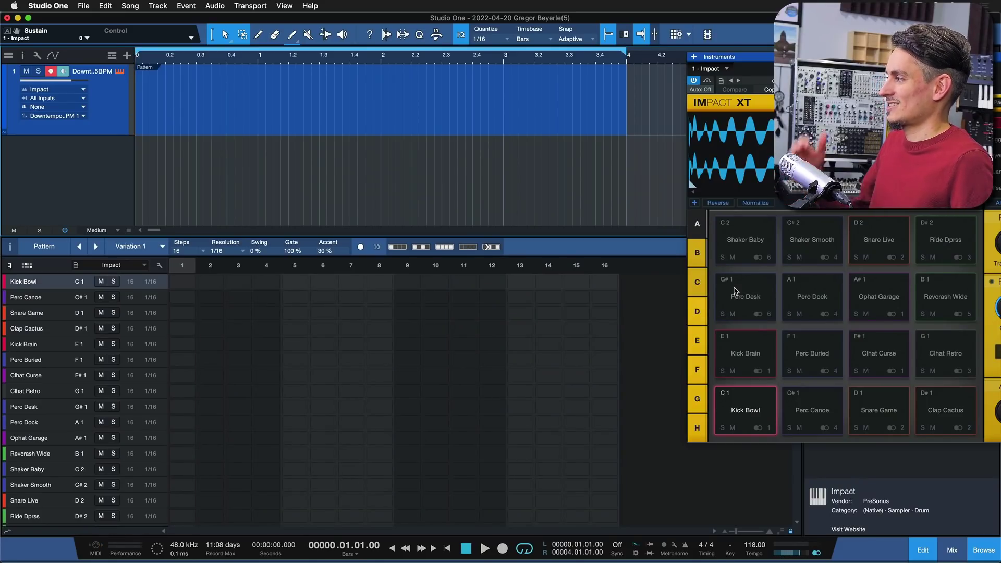
Program Kick Bowl hits on steps 1, 5, 9 and 13.
left_click(182, 282)
left_click(296, 281)
left_click(407, 282)
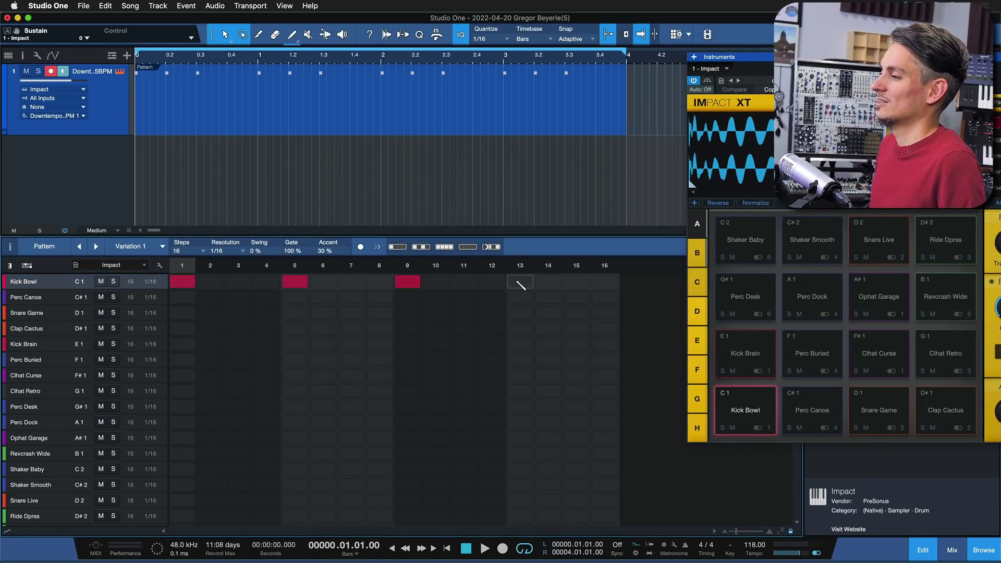
left_click(520, 282)
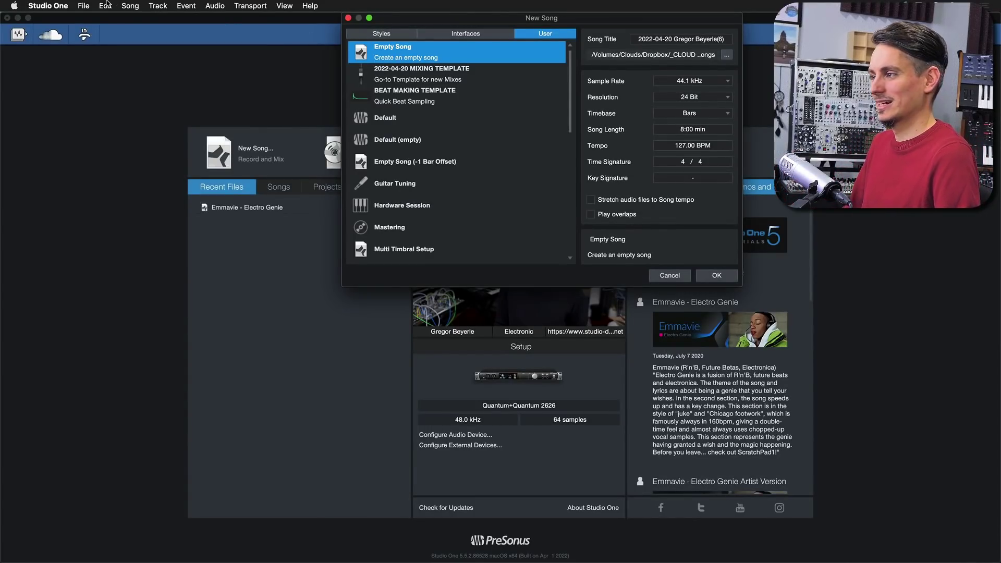
Create a song from the 2022-04-20 MIXING TEMPLATE and move the playhead to 1.2.2.
left_click(424, 79)
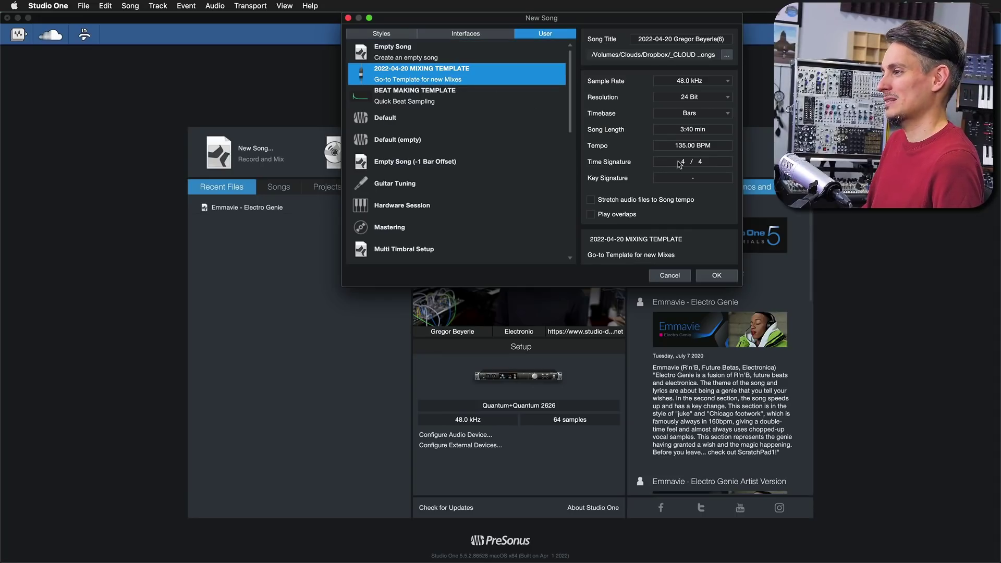
left_click(719, 275)
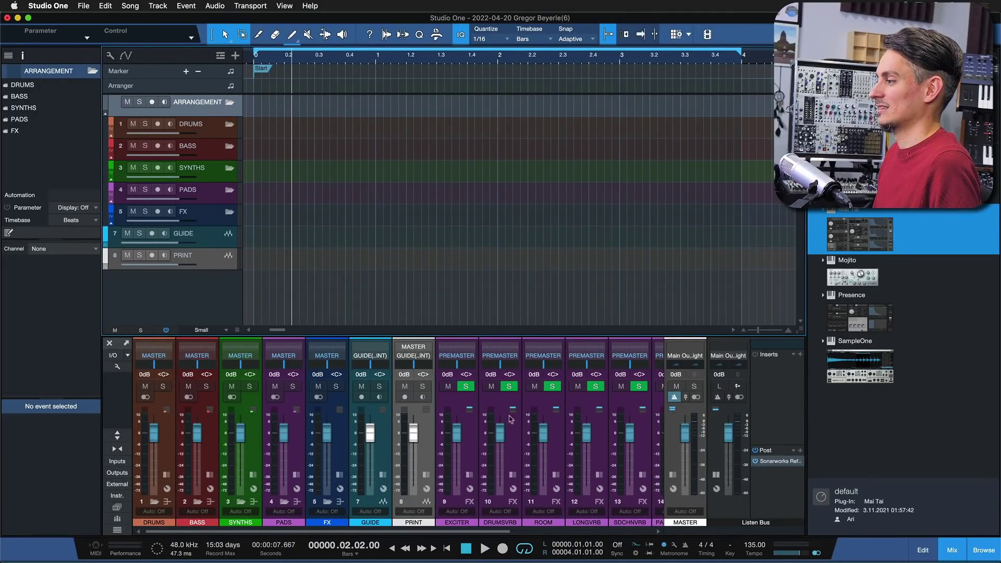
left_click(416, 246)
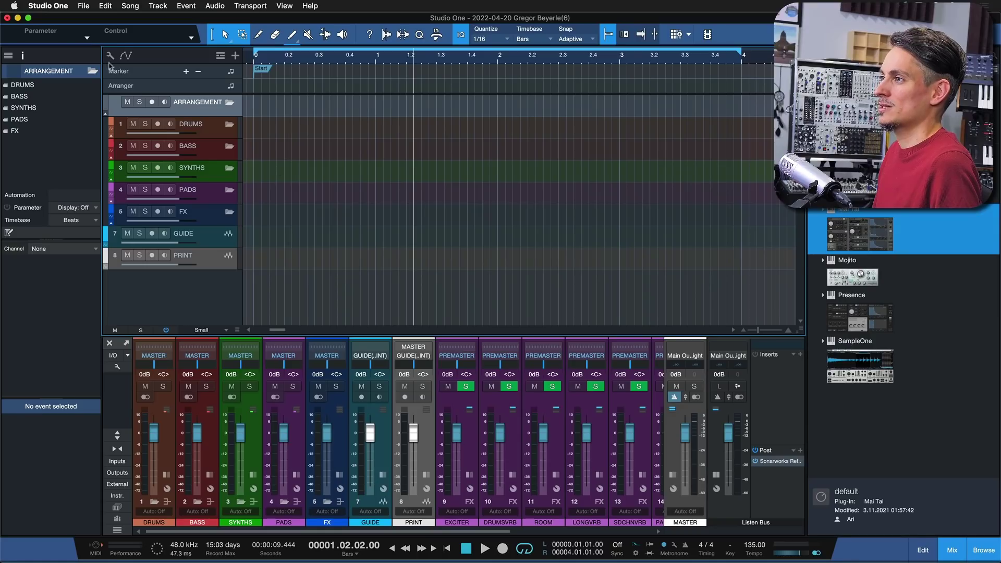
Close the song and start another new song with the 2022-04-20 MIXING TEMPLATE.
left_click(84, 6)
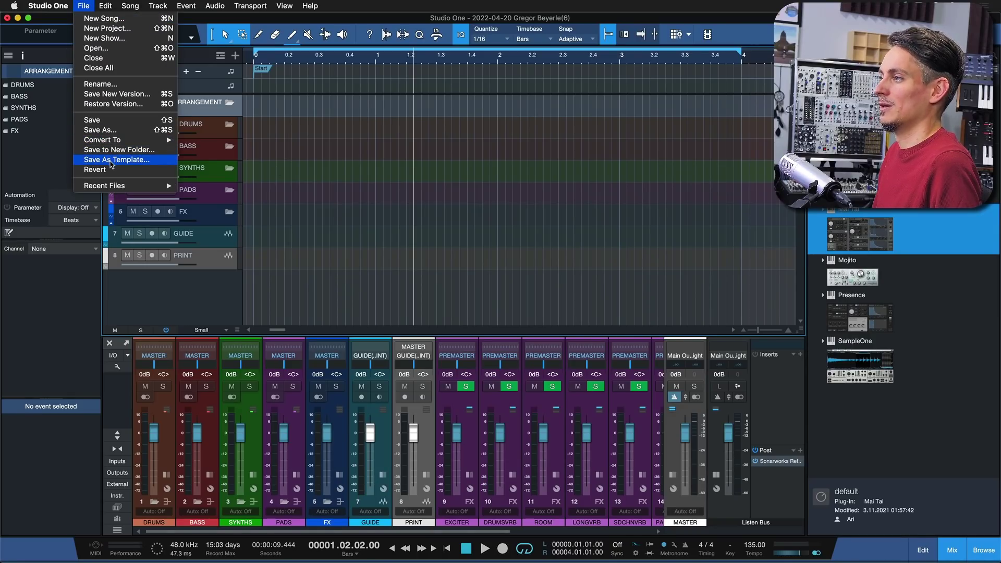
left_click(382, 201)
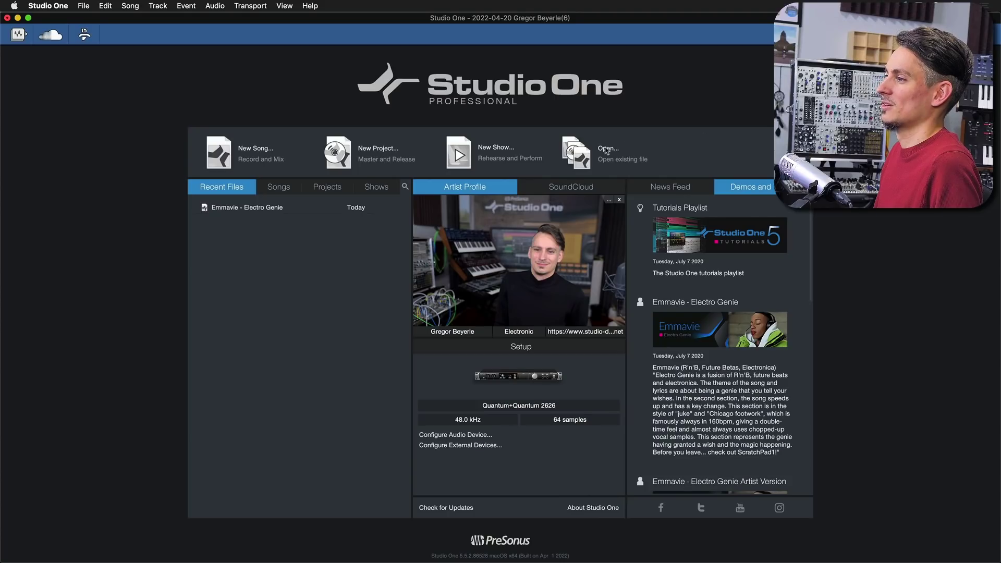
left_click(256, 150)
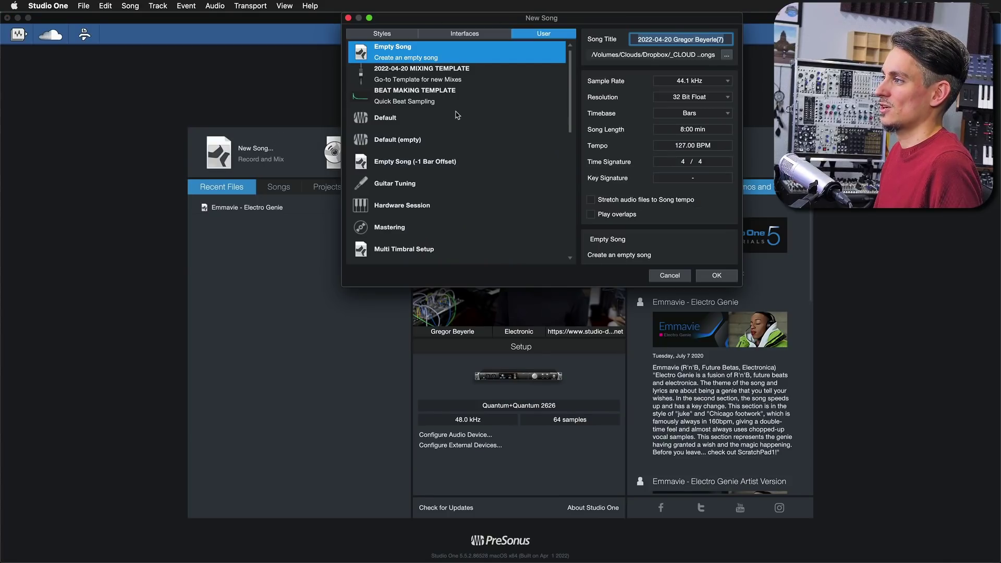
left_click(430, 77)
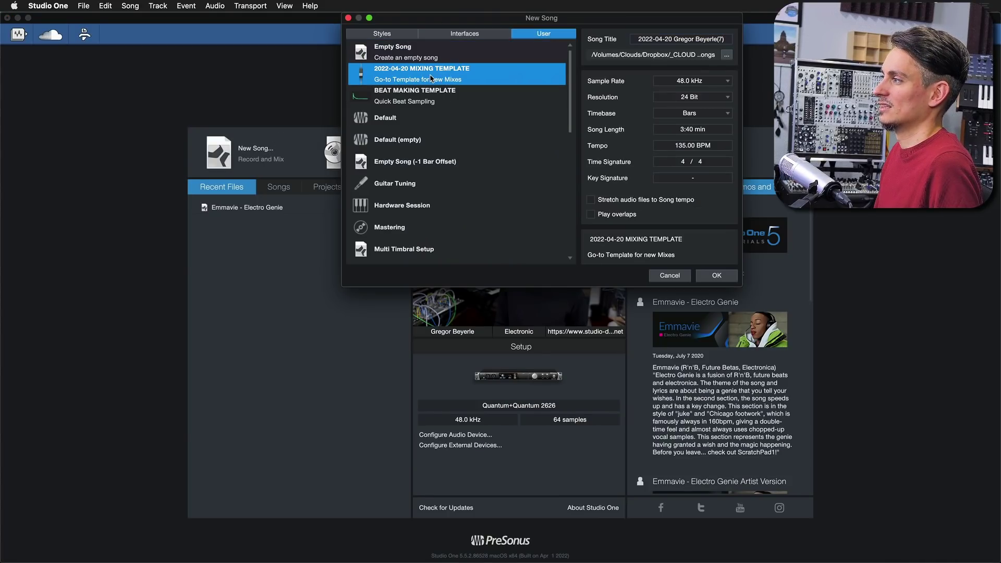
Create the mixing-template song and add a Mai Tai instrument track.
left_click(720, 276)
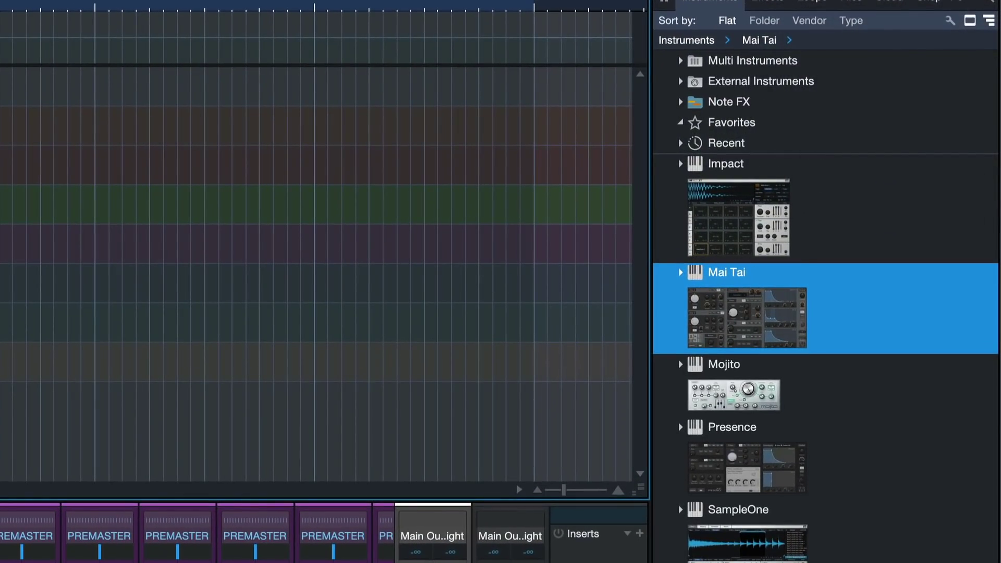
left_click_drag(828, 221, 826, 219)
left_click_drag(685, 293, 193, 157)
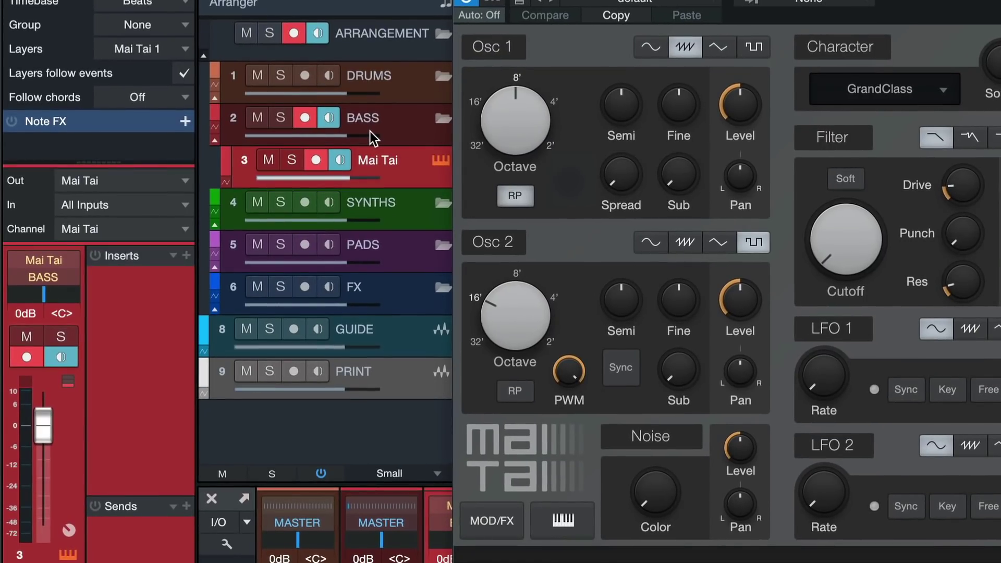
Move the Mai Tai track into the BASS folder and open its send destinations.
left_click_drag(189, 155, 192, 153)
left_click_drag(377, 128, 391, 122)
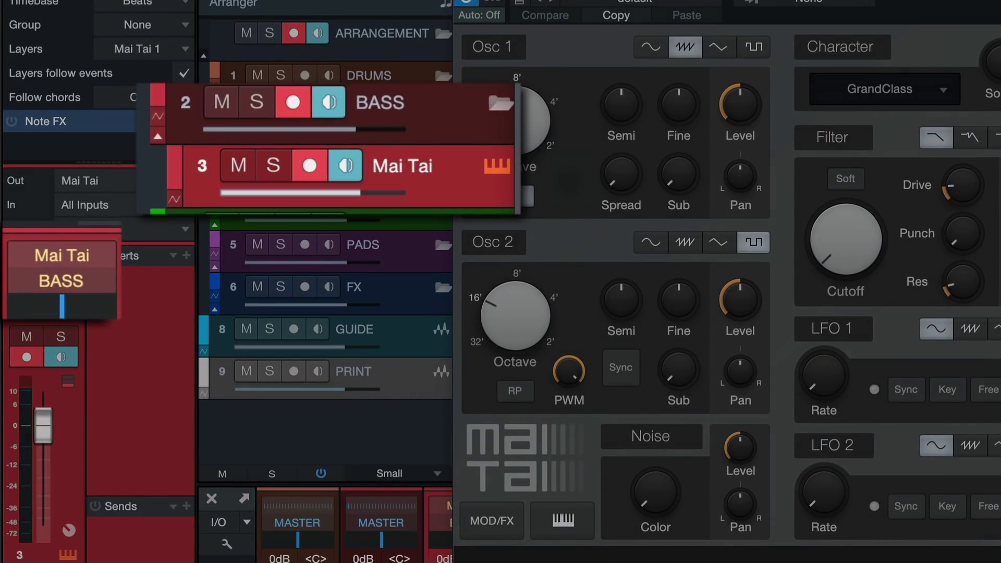
left_click_drag(390, 122, 389, 125)
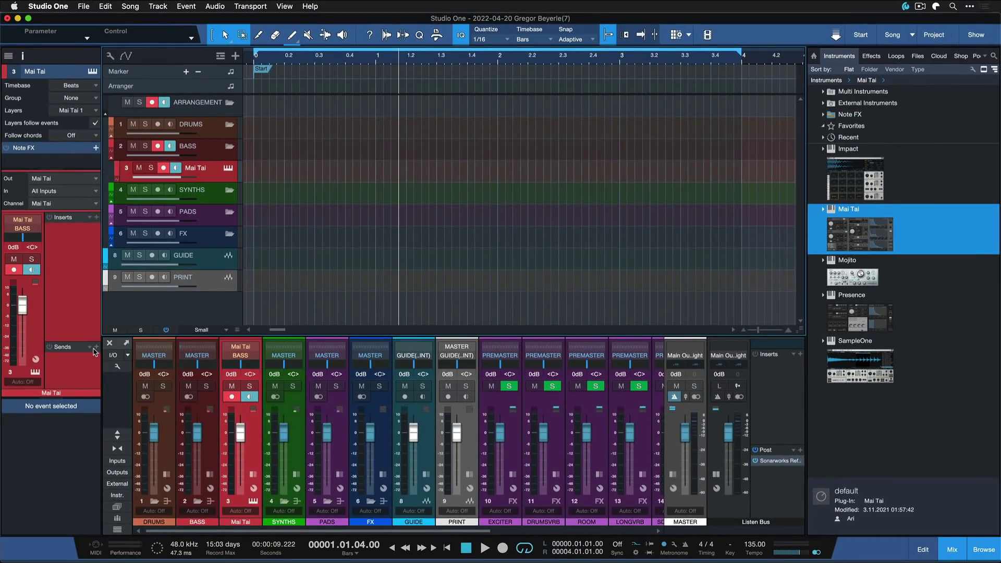
left_click(95, 348)
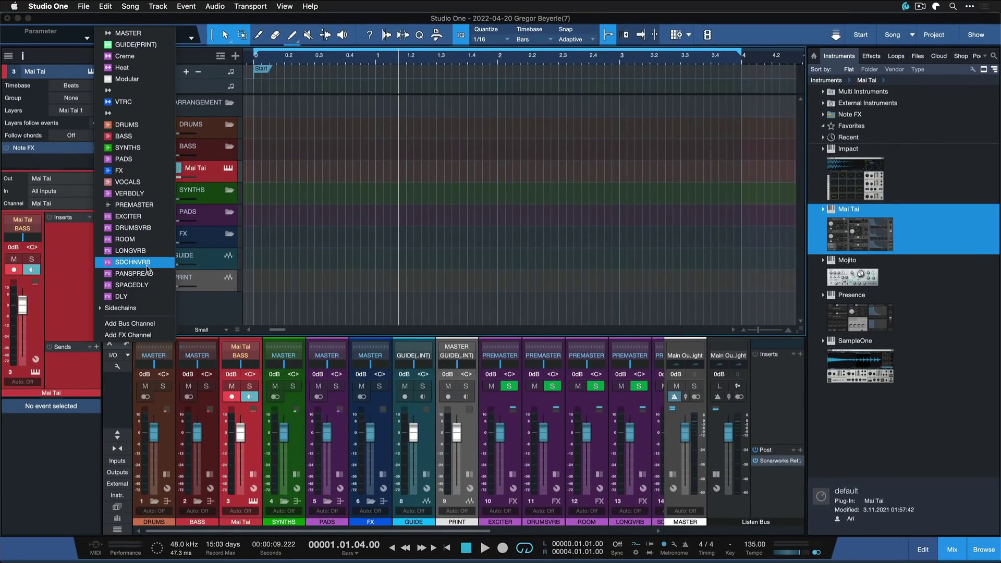